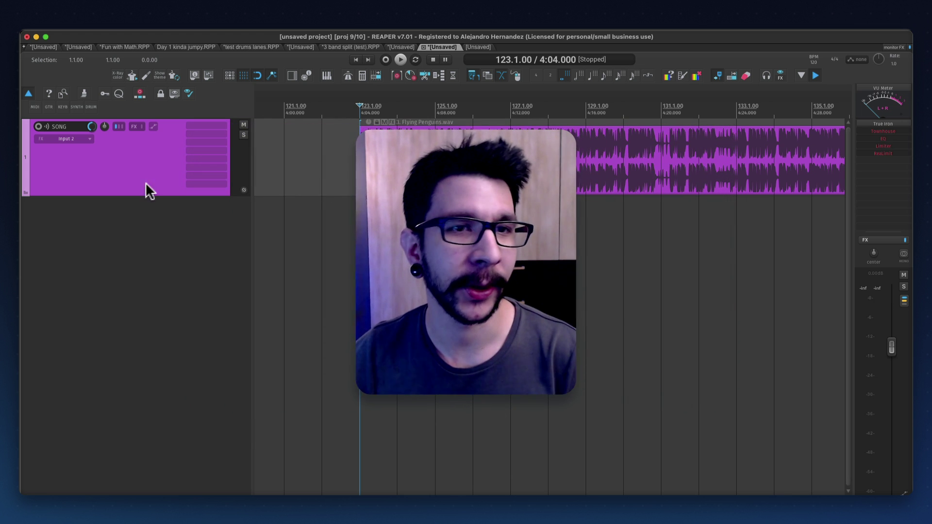
Filter the effects list for "band split" and add JS: 3-Band Splitter to the SONG track
click(194, 124)
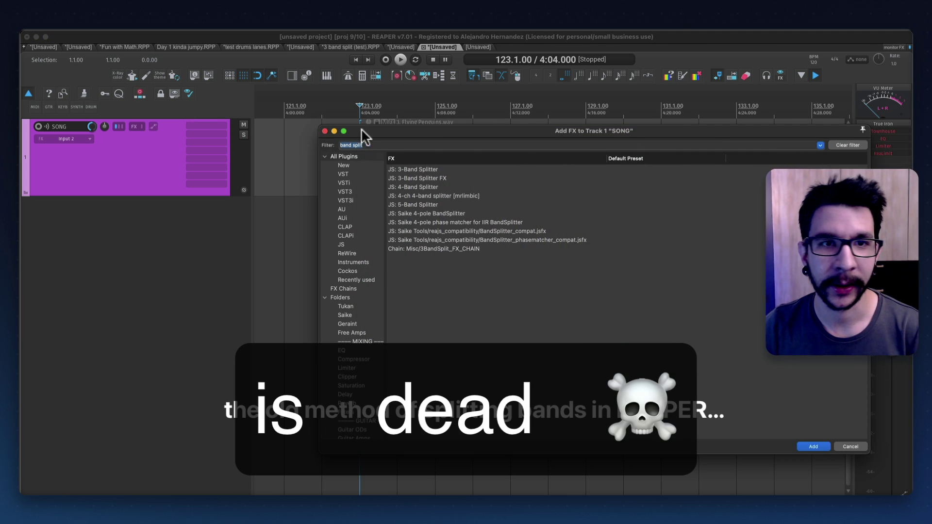
drag(320, 127, 316, 170)
click(172, 169)
click(391, 231)
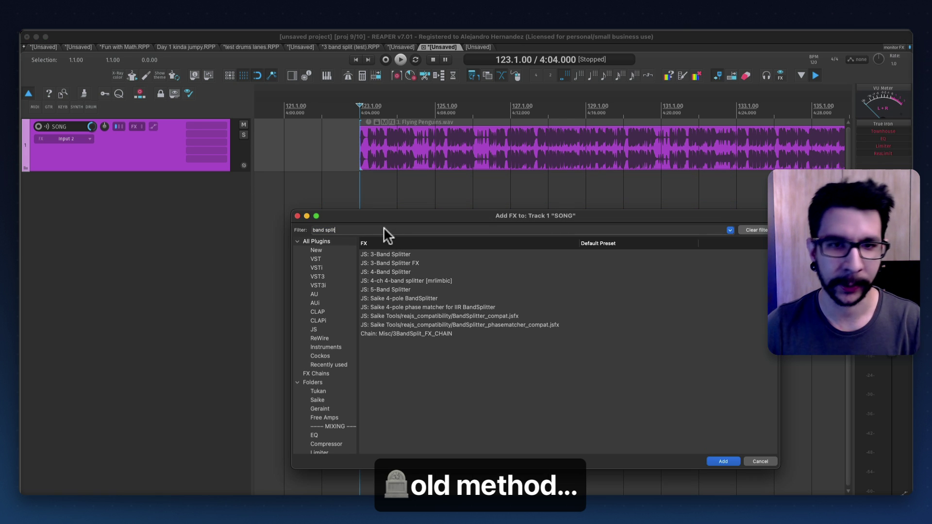
drag(364, 229, 317, 195)
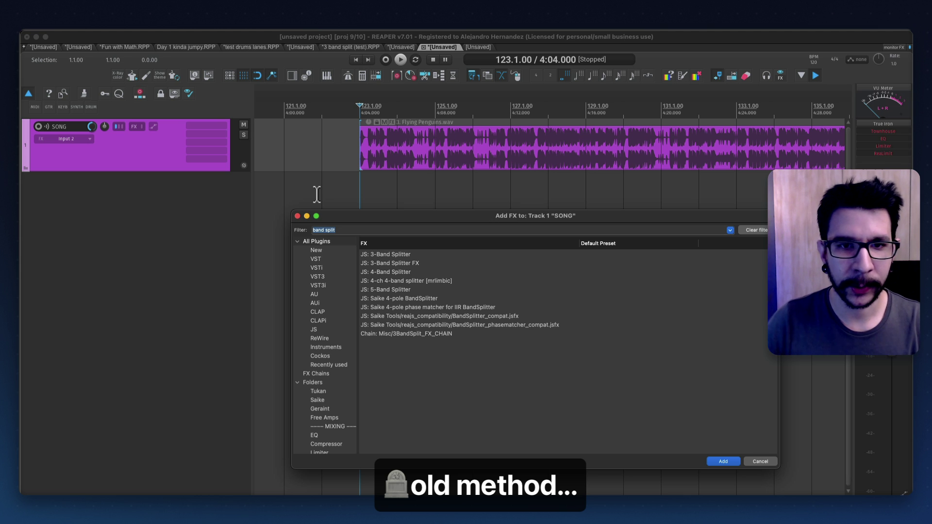
key(Down)
key(Return)
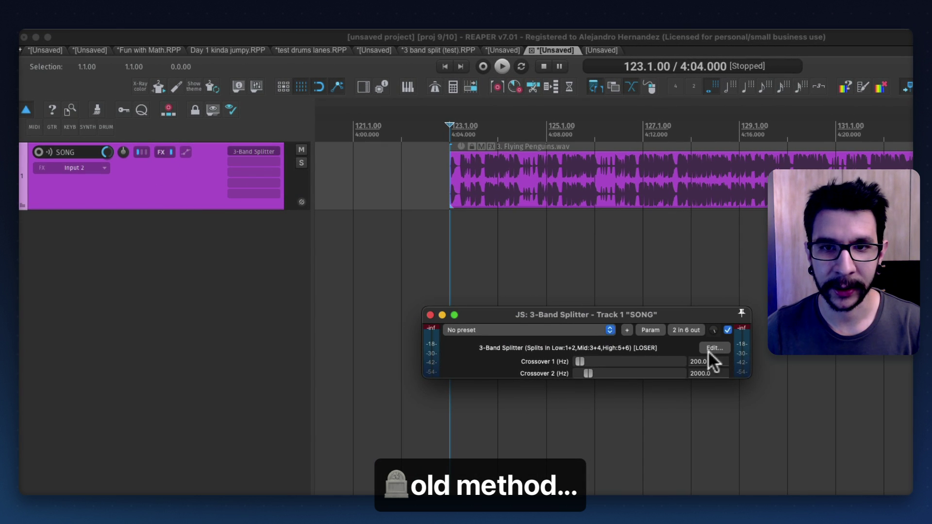
Inspect the 3-Band Splitter's pin connections and track channel options
click(682, 331)
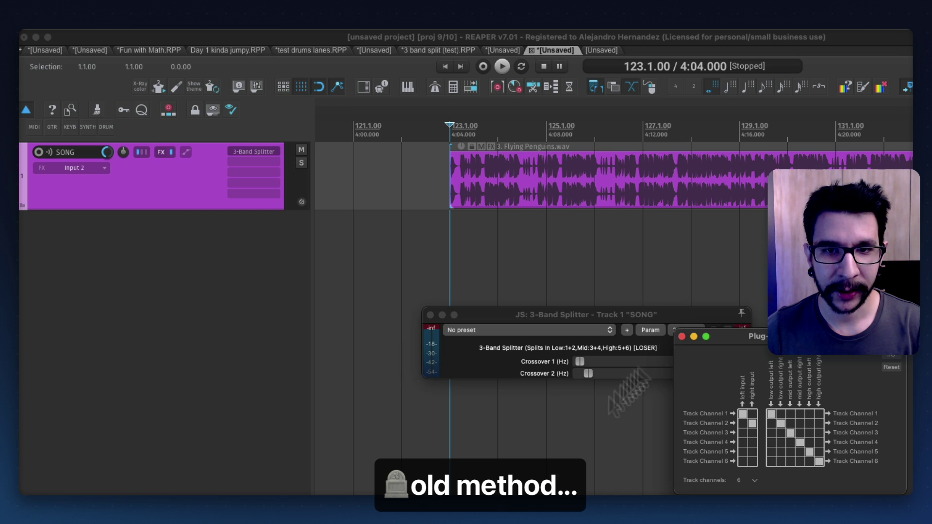
click(740, 481)
click(743, 447)
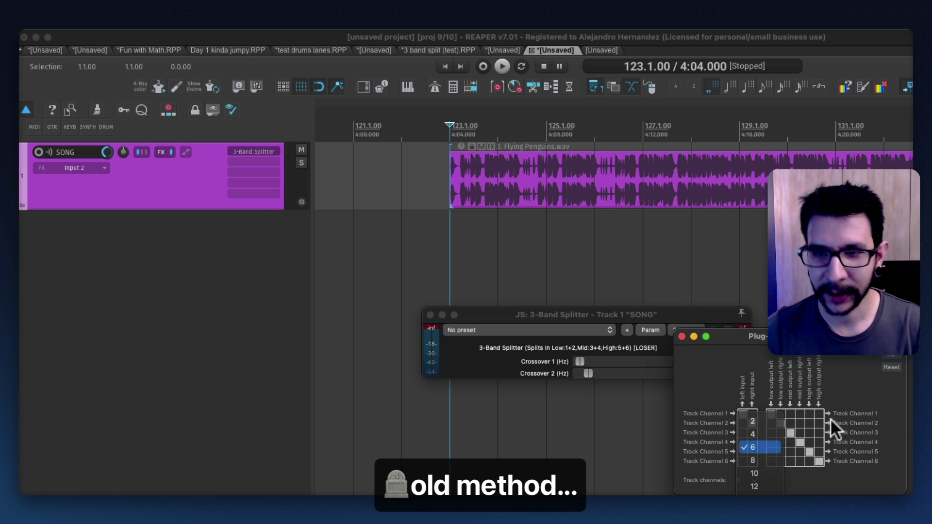
click(683, 337)
Add three empty tracks below the SONG track
click(231, 283)
key(super+t)
key(super+t)
key(super+t)
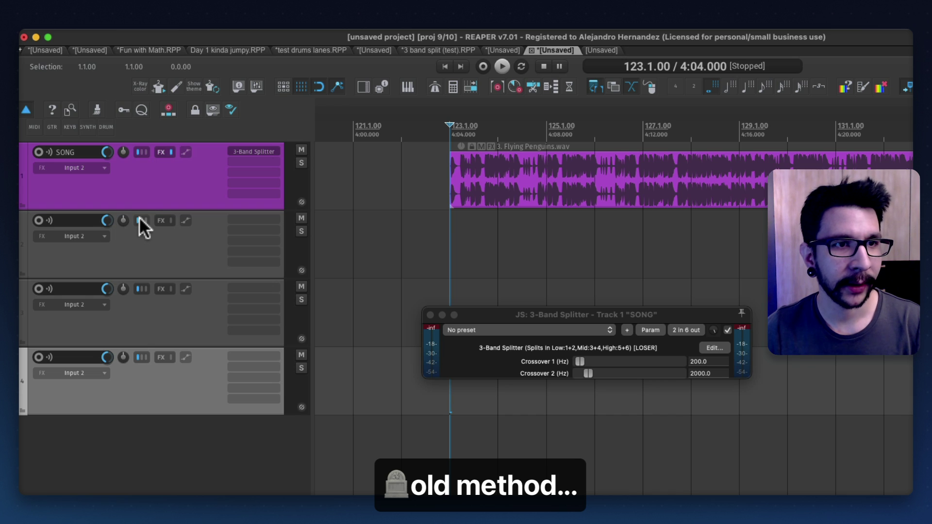
Create sends from SONG to tracks 2 and 3, setting the track 3 send's audio source to channels 3/4
drag(142, 160, 148, 238)
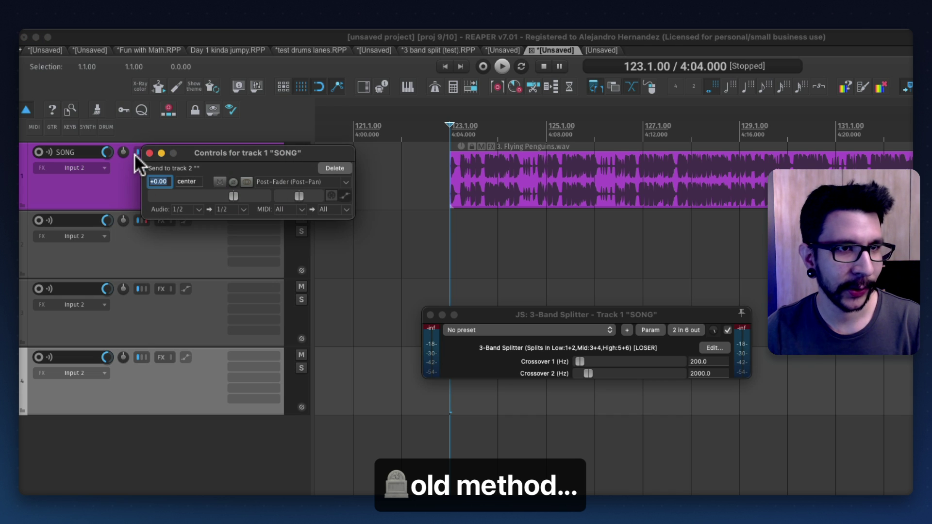
drag(139, 154, 147, 305)
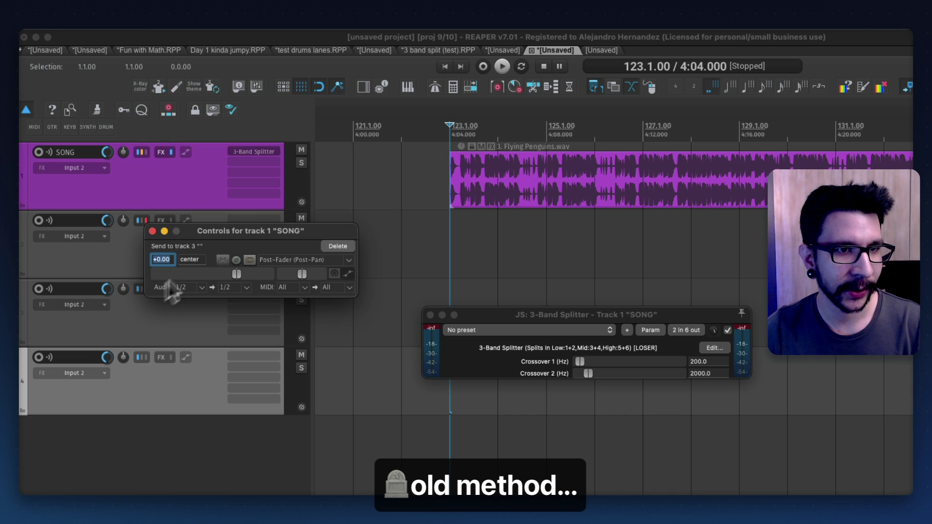
click(202, 288)
mouse_move(301, 328)
click(342, 345)
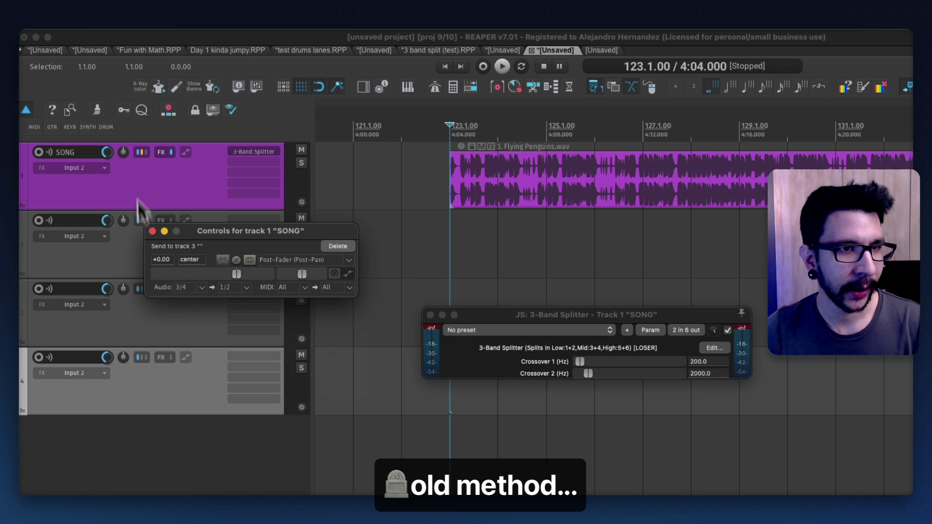
Create a send from SONG to track 4, choose its audio source channels, and close the send and splitter windows
drag(142, 160, 161, 380)
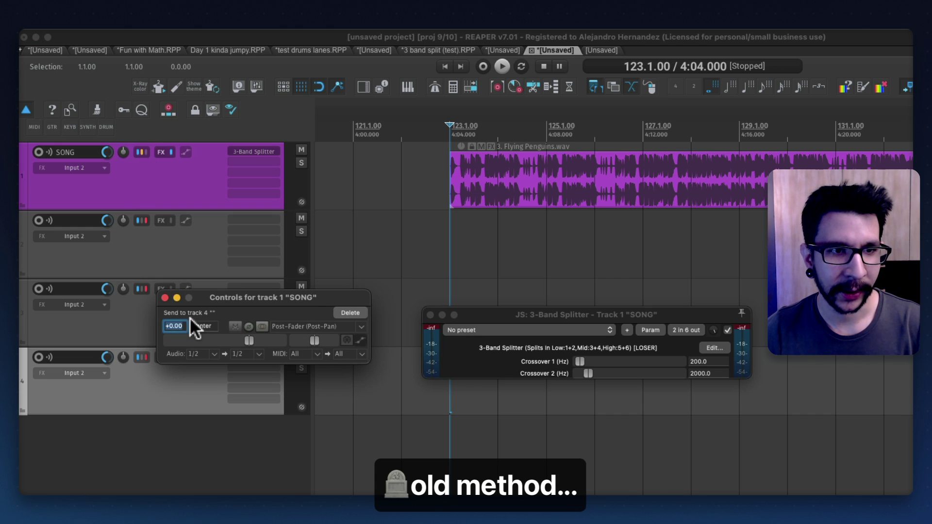
click(212, 351)
mouse_move(321, 393)
click(358, 506)
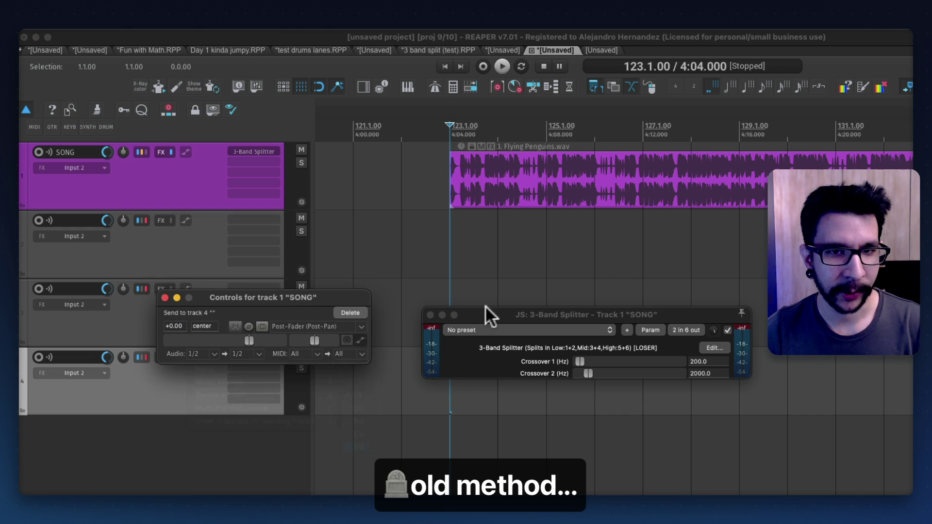
click(165, 297)
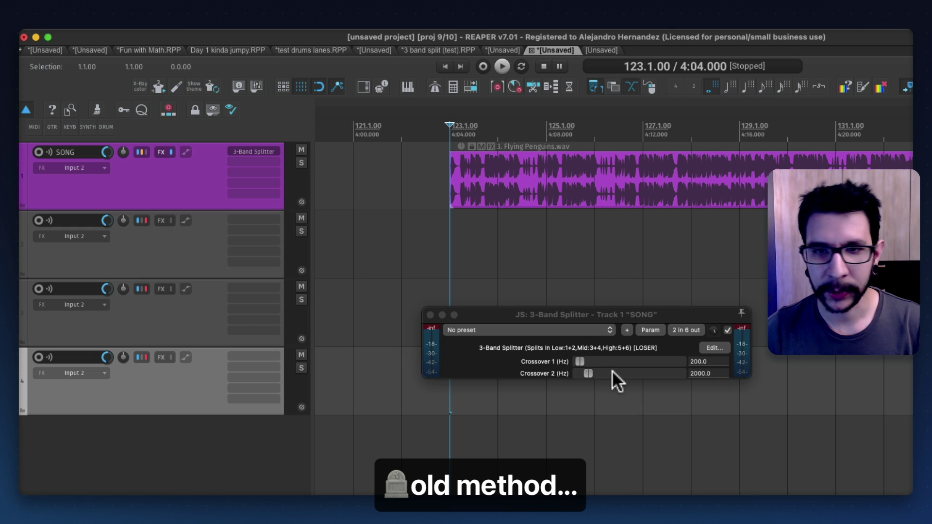
click(431, 316)
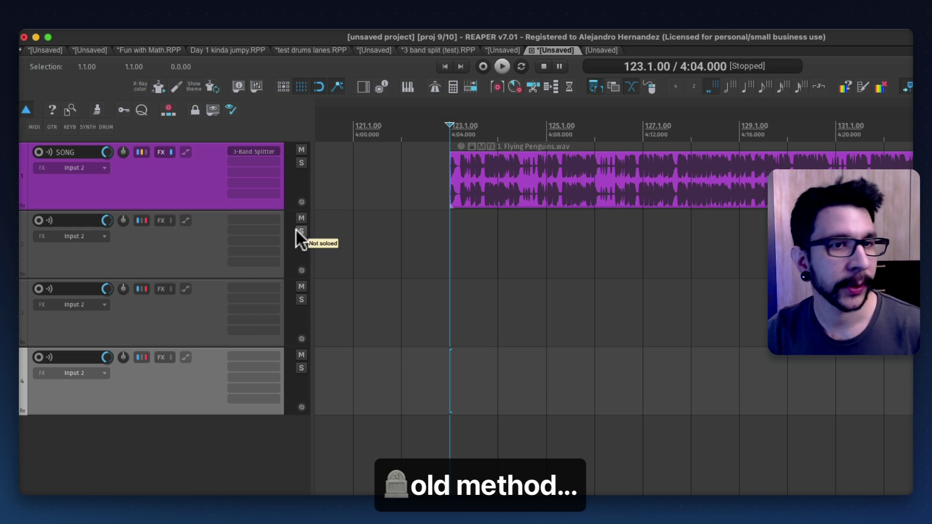
Name the three new tracks LOW, MID and HIGH, and play the LOW track soloed
double_click(67, 220)
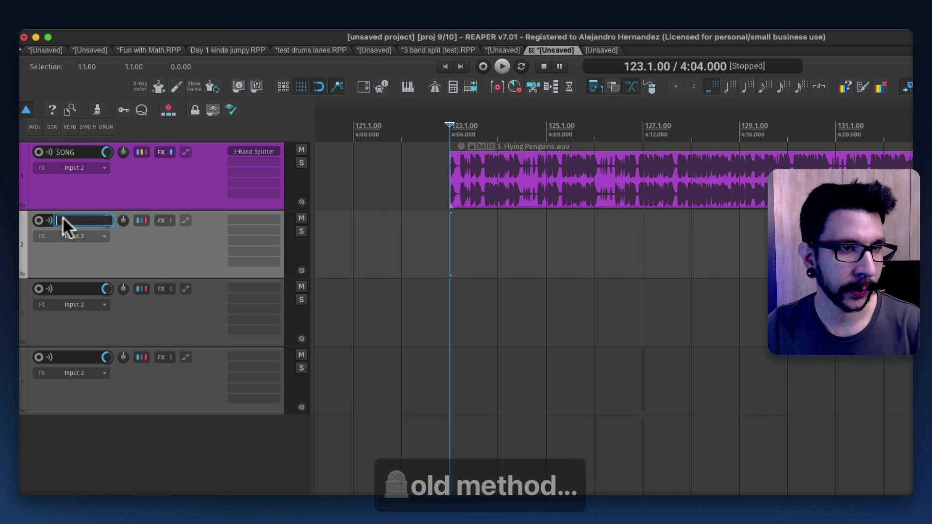
key(space)
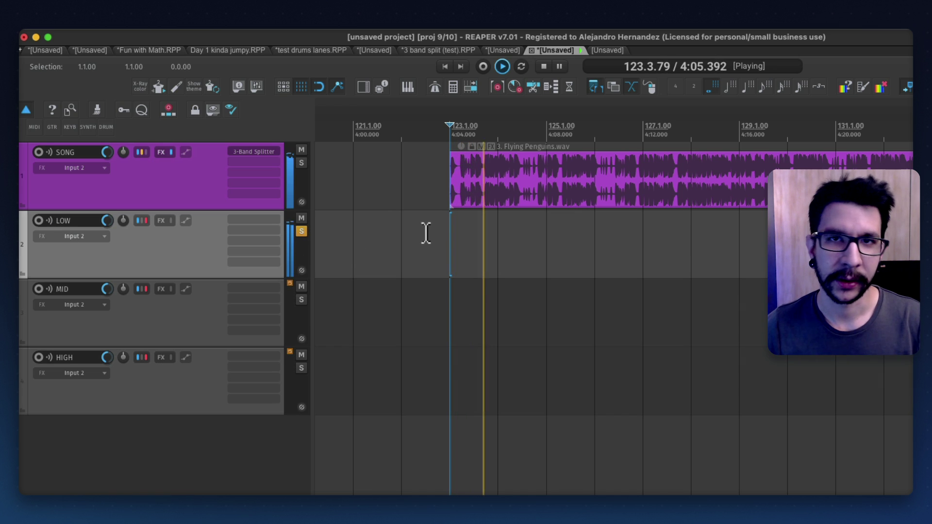
key(space)
Solo and play the MID track, do the same for the HIGH track, and clear the solo
click(301, 300)
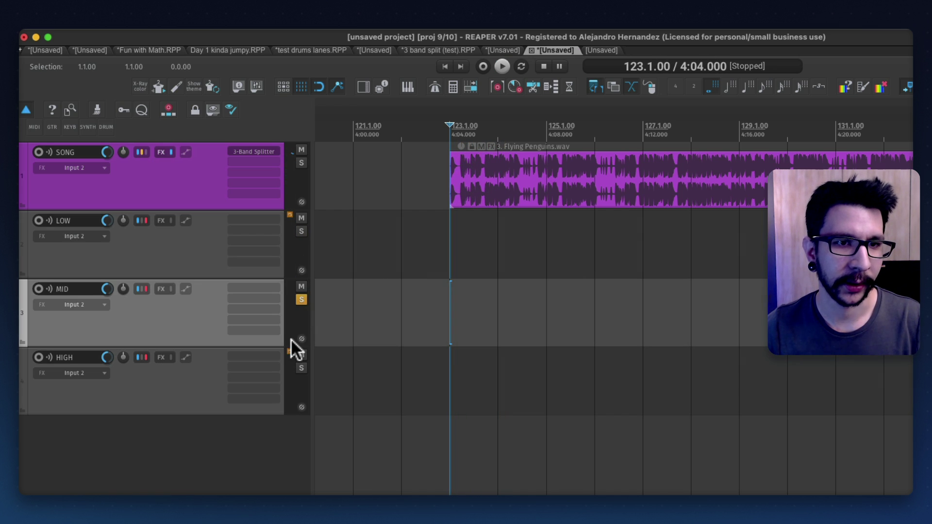
key(space)
key(space)
click(302, 368)
key(space)
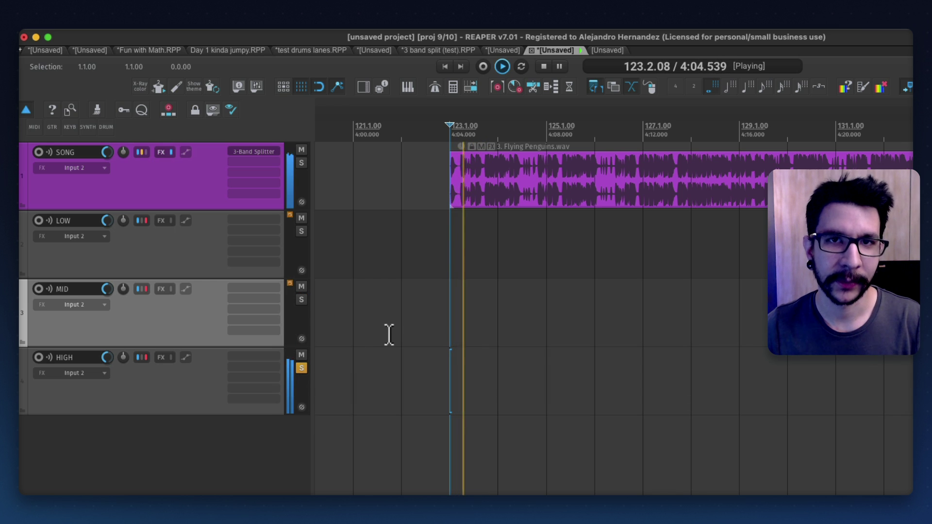
key(space)
click(301, 368)
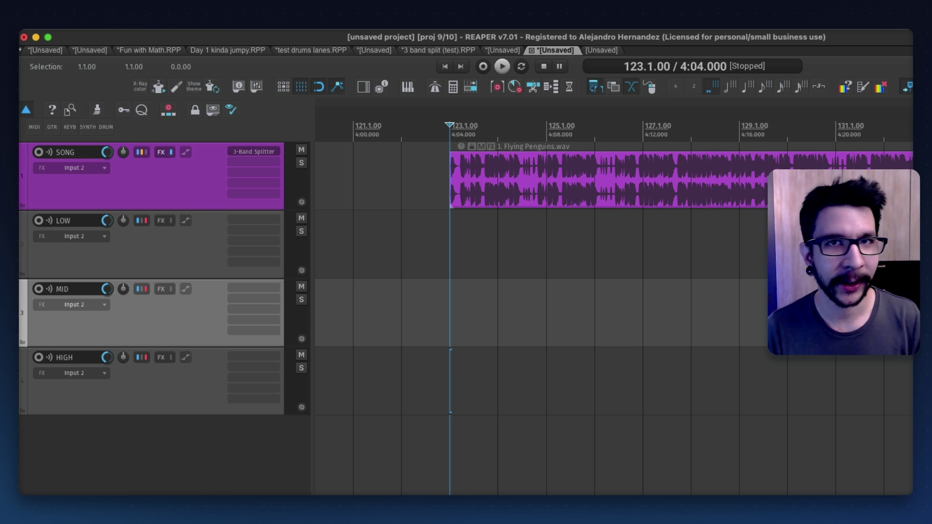
Close the SONG track's routing window and play a short passage of the song
click(204, 188)
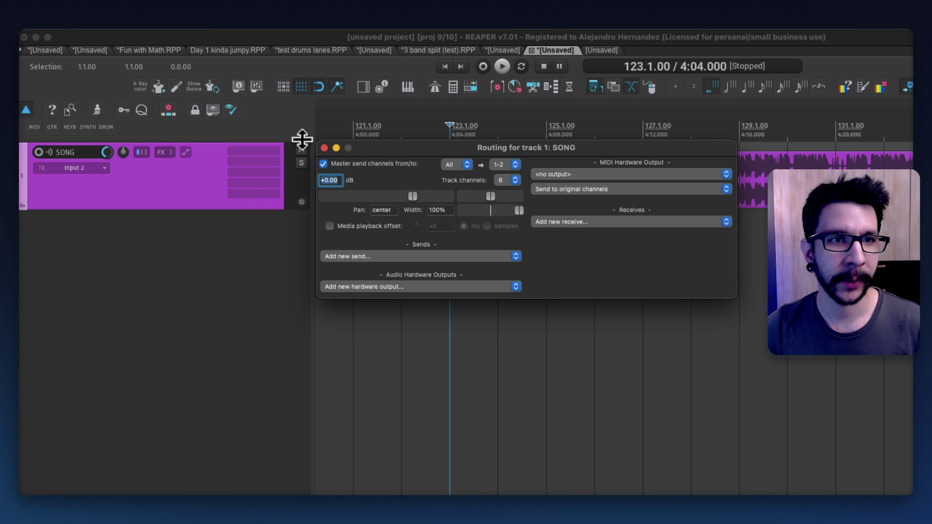
click(324, 147)
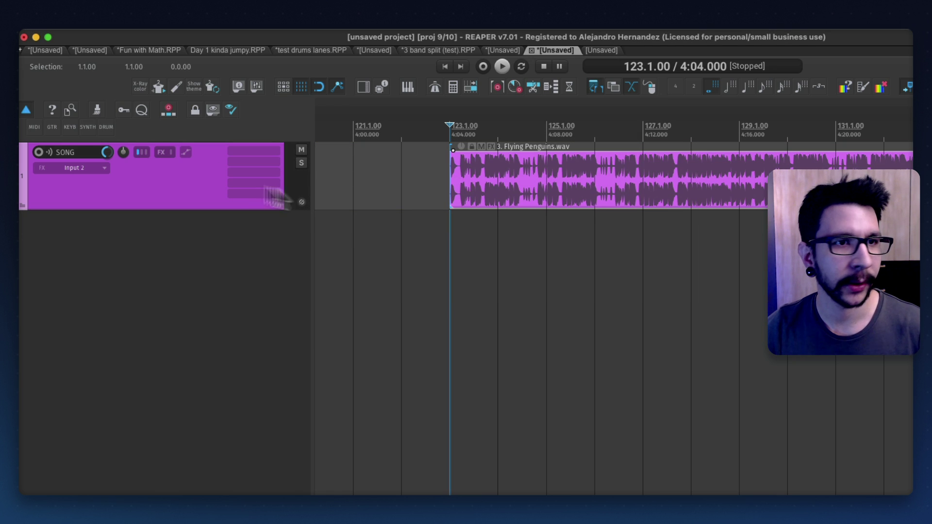
key(space)
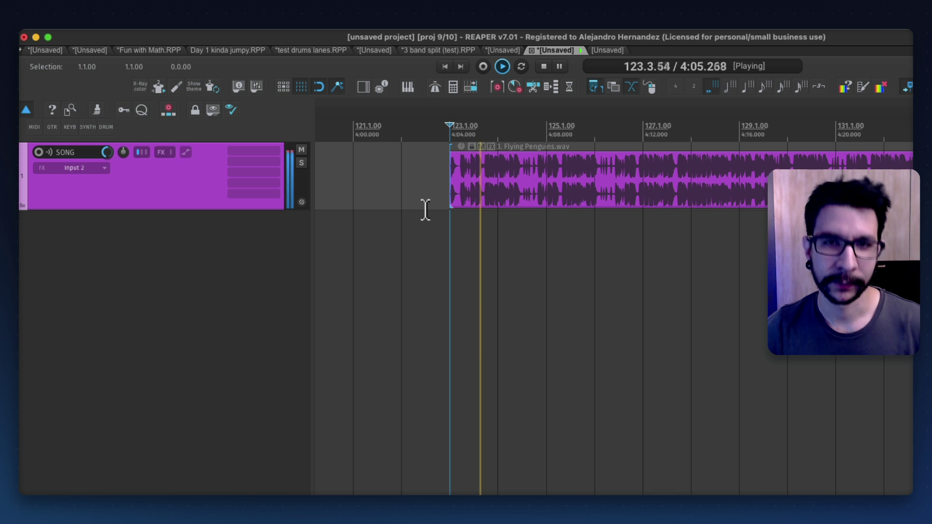
key(space)
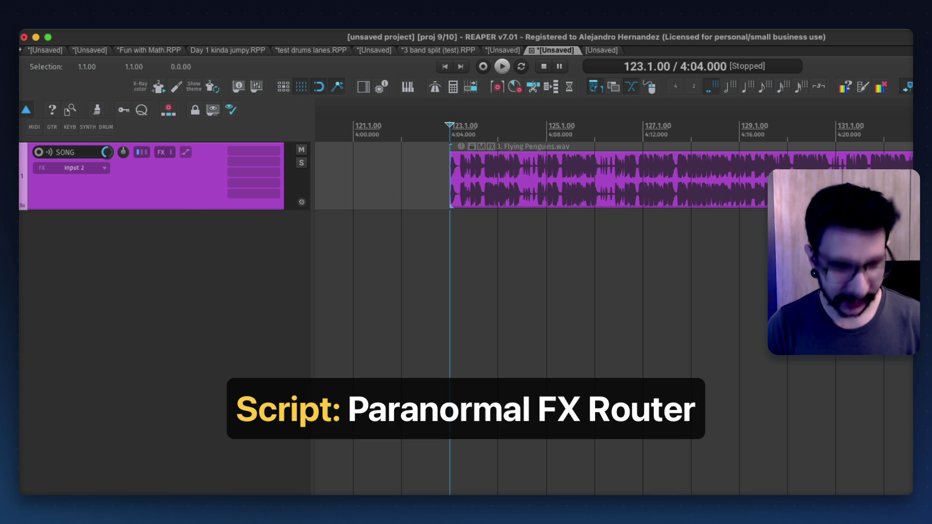
Filter the action list for "Paranor" and select the Sexan_ParaNormal_FX_Router.lua script
key(shift+slash)
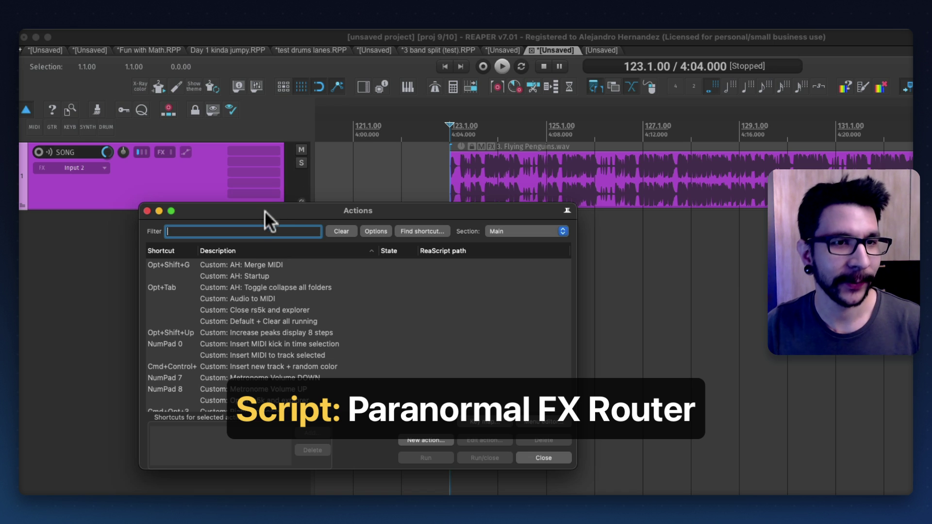
drag(267, 213, 576, 228)
text(Paranor)
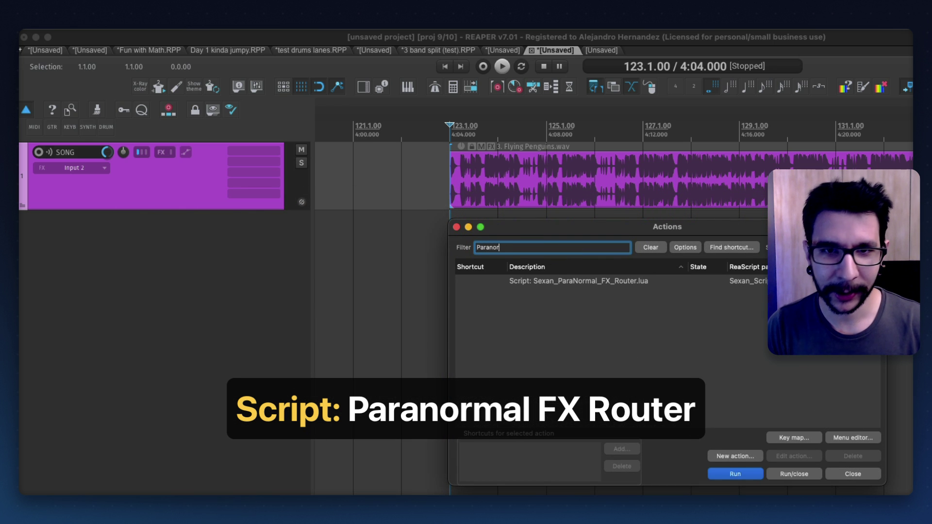
key(Tab)
key(Down)
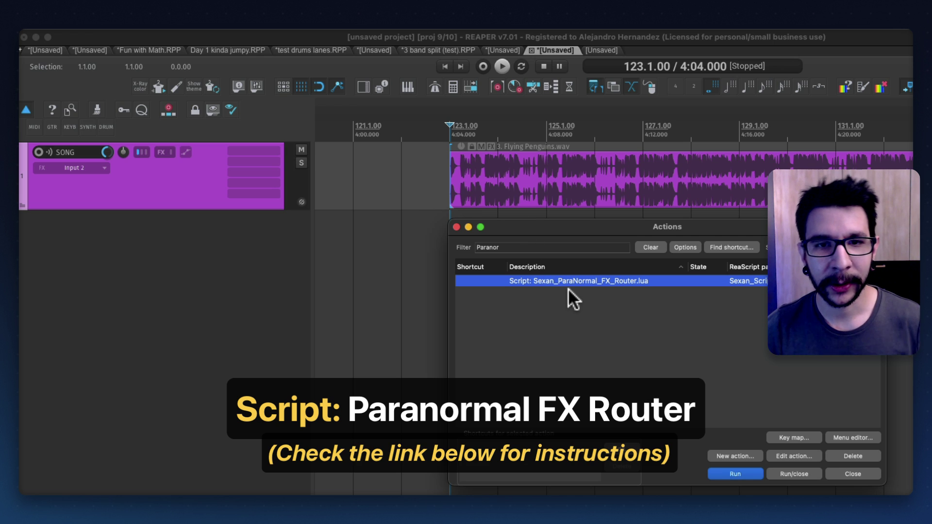
drag(459, 223, 497, 226)
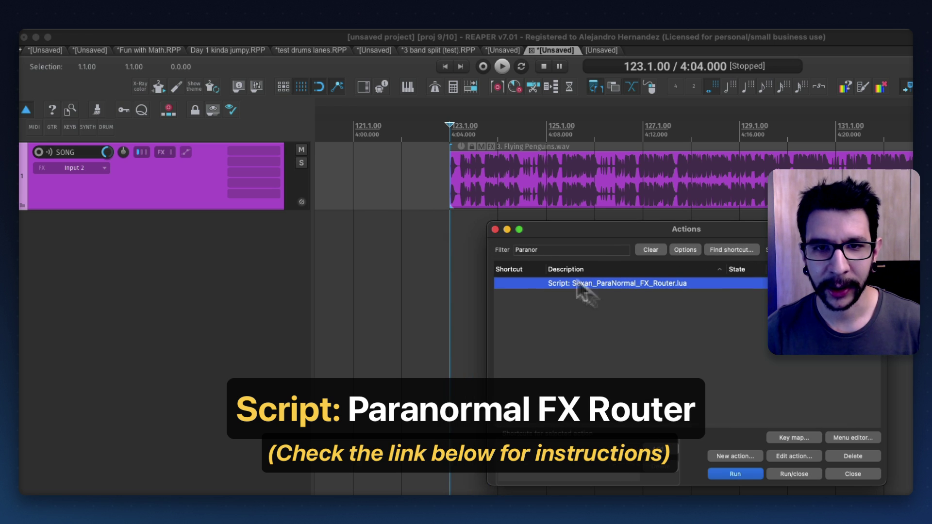
Run the Sexan_ParaNormal_FX_Router.lua script and bring its Paranormal FX Router window to the front
double_click(236, 271)
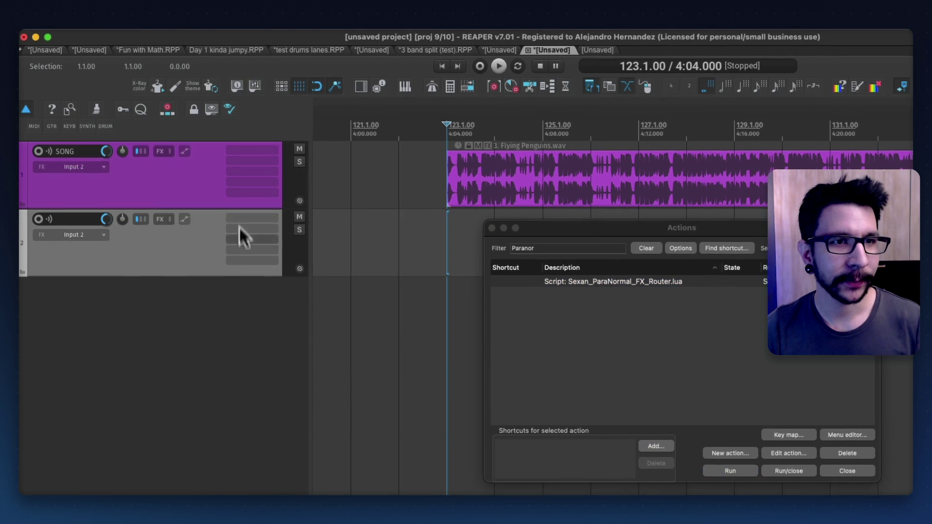
click(505, 246)
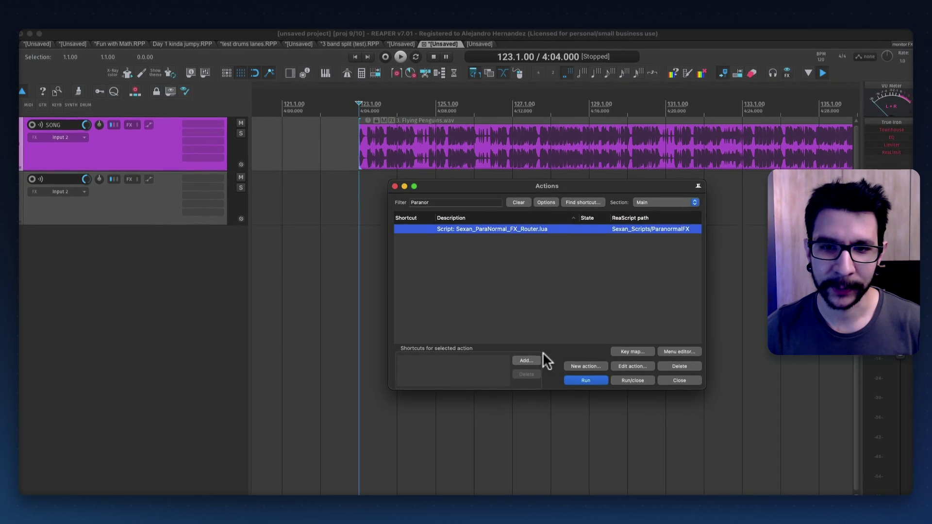
click(573, 379)
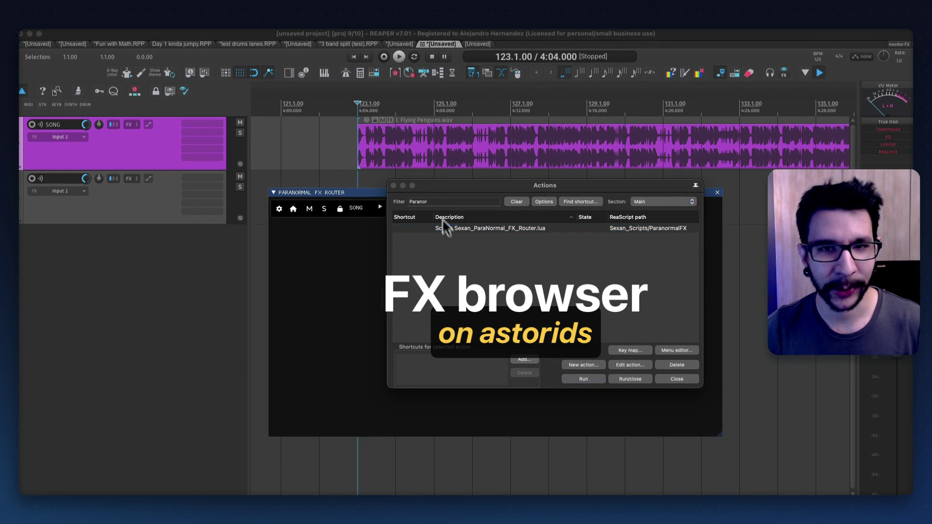
click(434, 209)
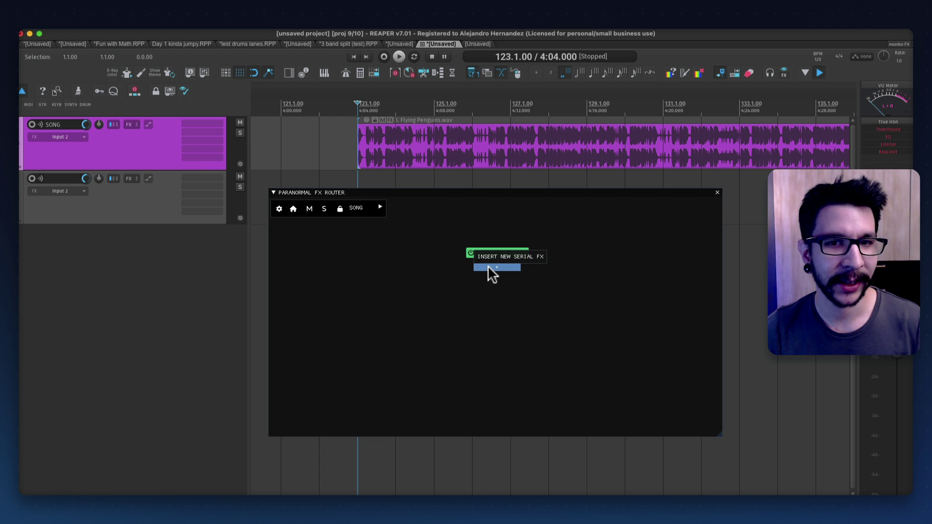
drag(448, 195, 446, 189)
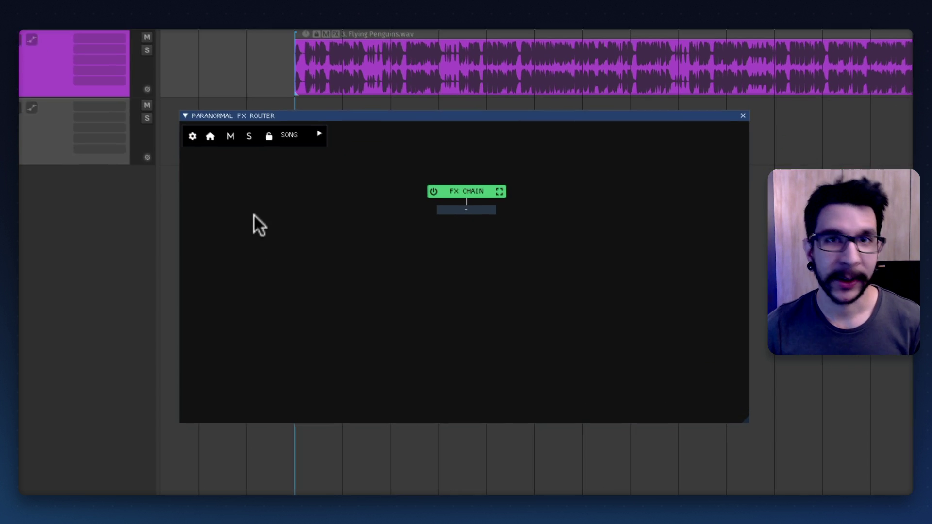
Delete the empty second track and reselect SONG so its FX chain loads in the router
click(22, 116)
key(Delete)
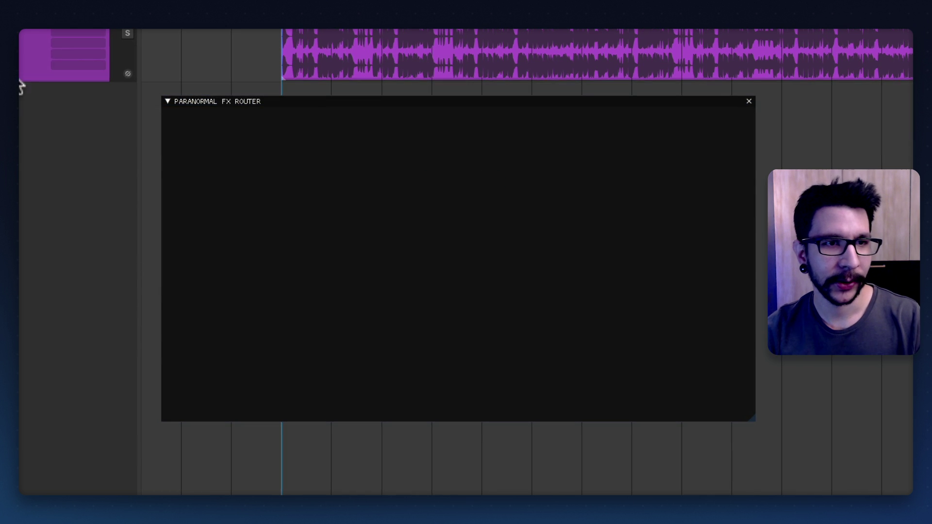
click(22, 81)
drag(410, 106, 396, 120)
Add the 3 Band Splitter FX utility to SONG's empty FX chain and close its settings window
click(439, 214)
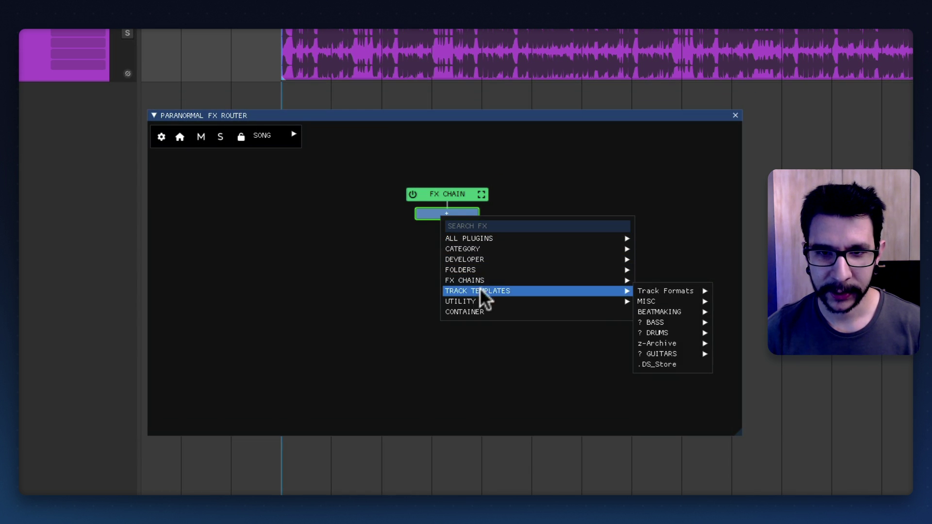
mouse_move(479, 299)
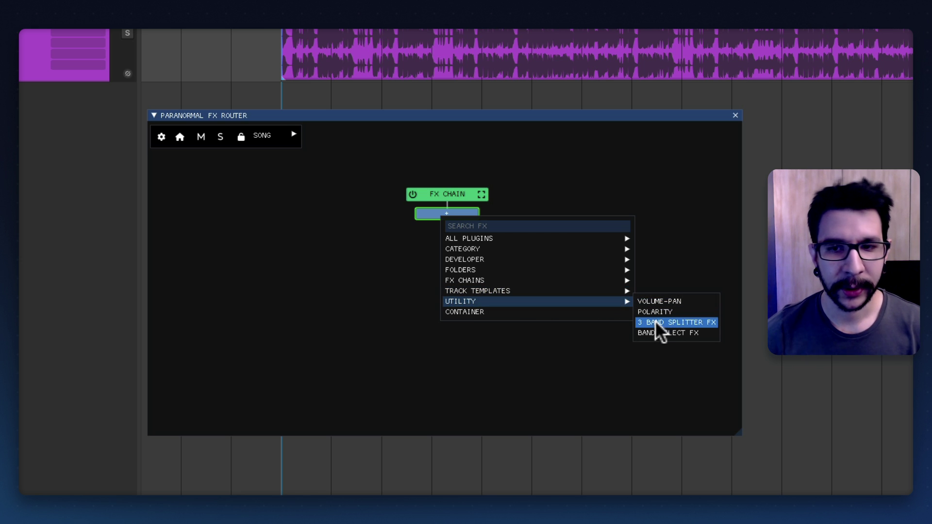
click(654, 322)
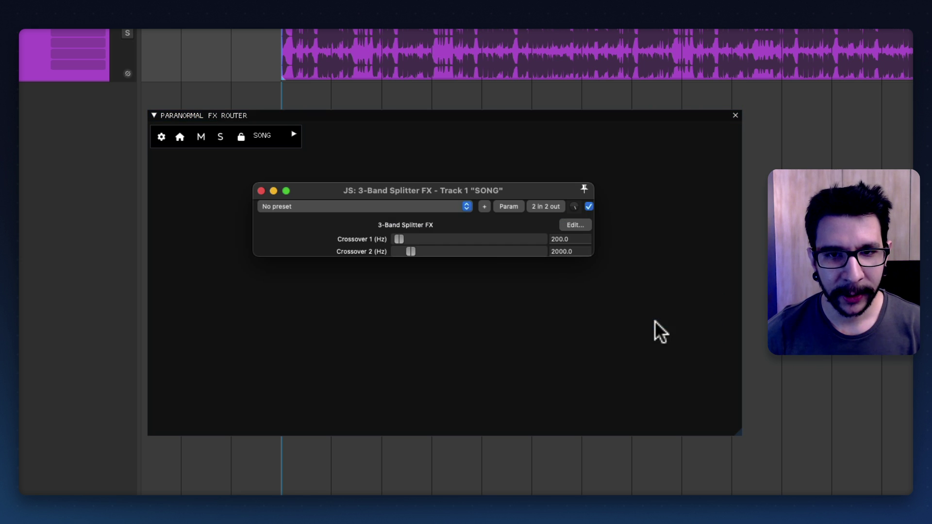
click(262, 191)
Insert a Band Select FX in series below the splitter and copy it to make three parallel Band Select FX lanes
click(446, 252)
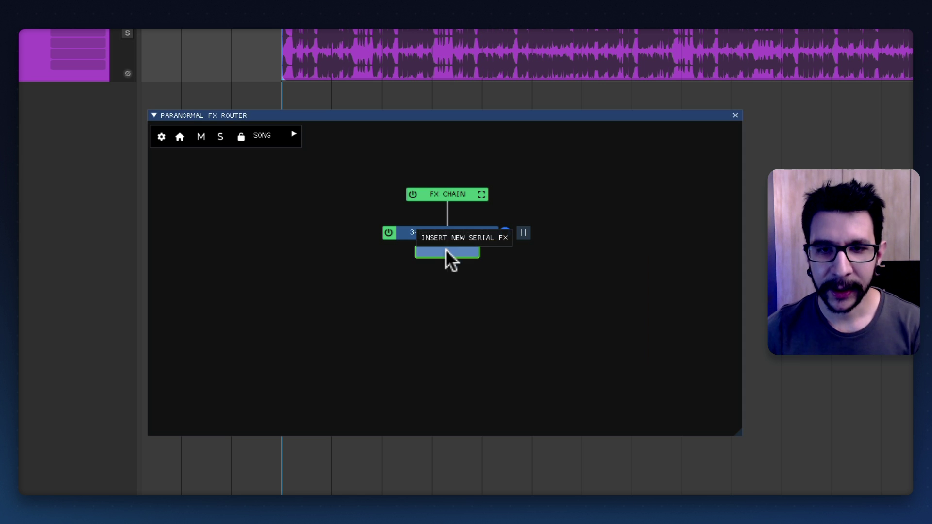
mouse_move(514, 337)
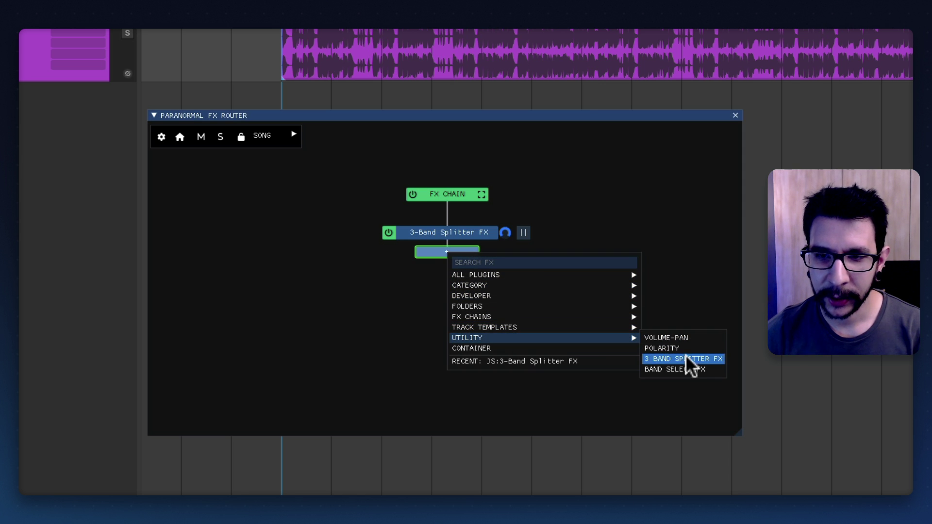
click(677, 367)
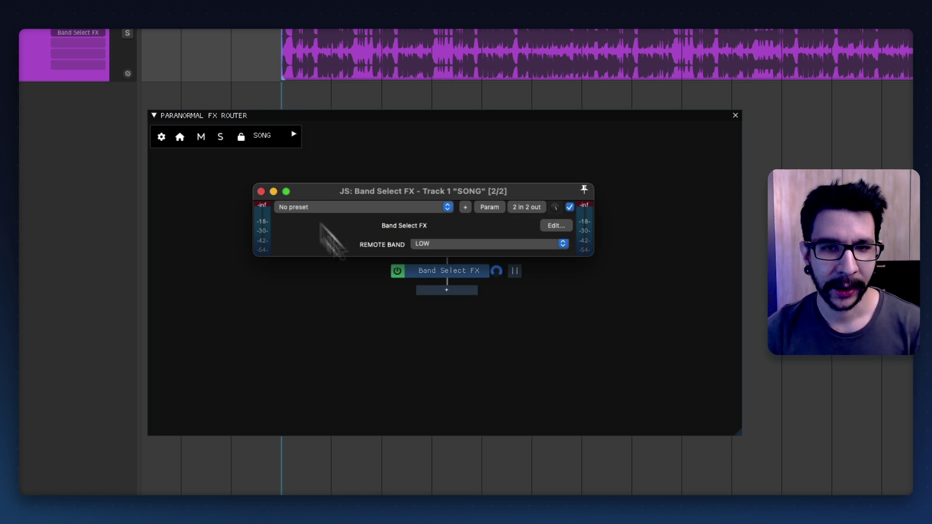
click(262, 191)
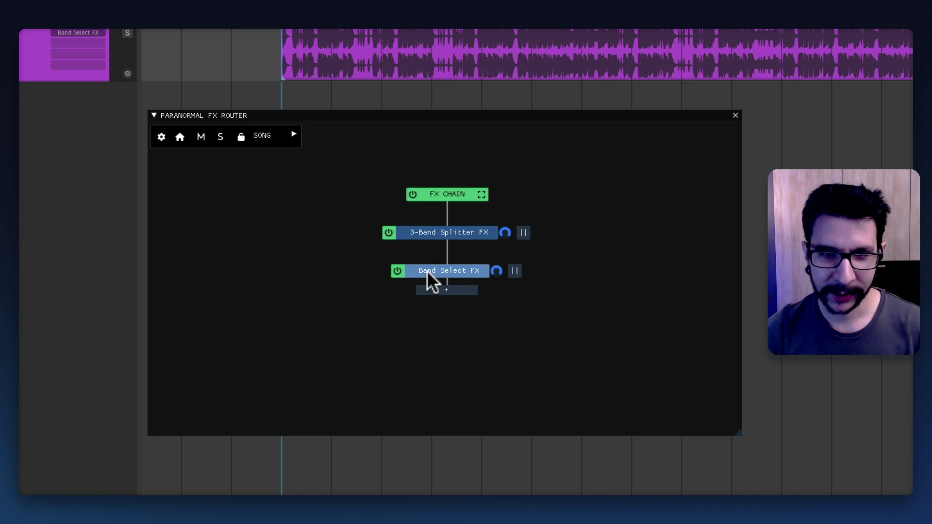
drag(428, 272, 571, 269)
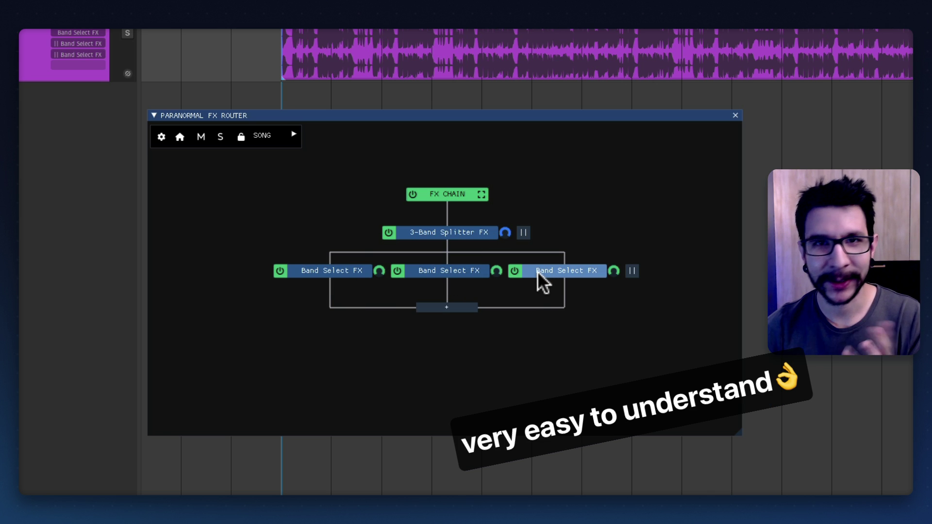
Check the first Band Select FX's remote band and set the middle one's remote band to MID
click(322, 271)
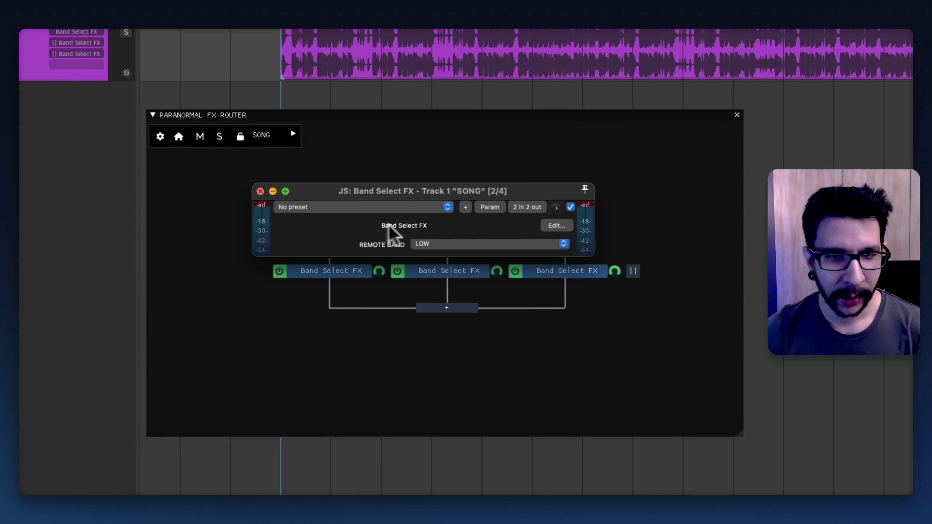
click(259, 192)
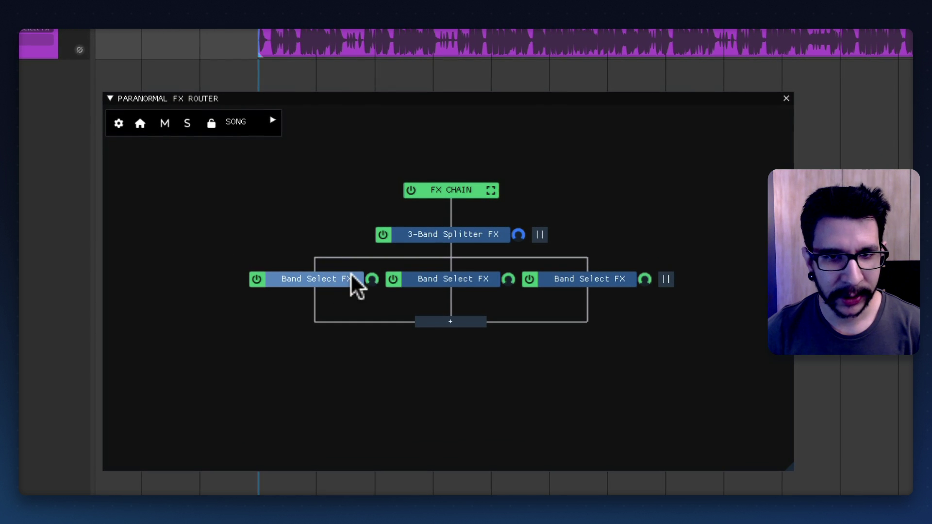
click(440, 277)
click(443, 248)
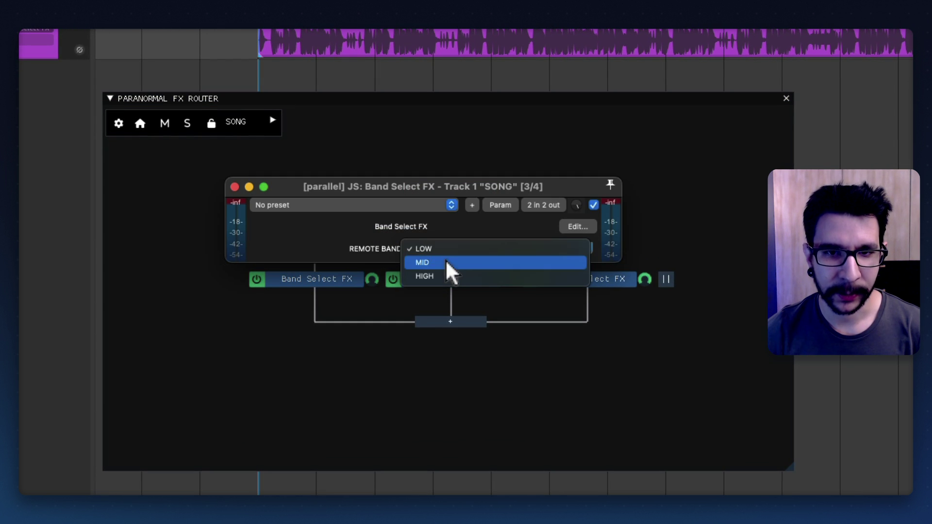
click(445, 262)
click(235, 187)
Set the third Band Select FX's remote band to HIGH and close its settings window
click(568, 278)
click(514, 248)
click(506, 276)
click(239, 185)
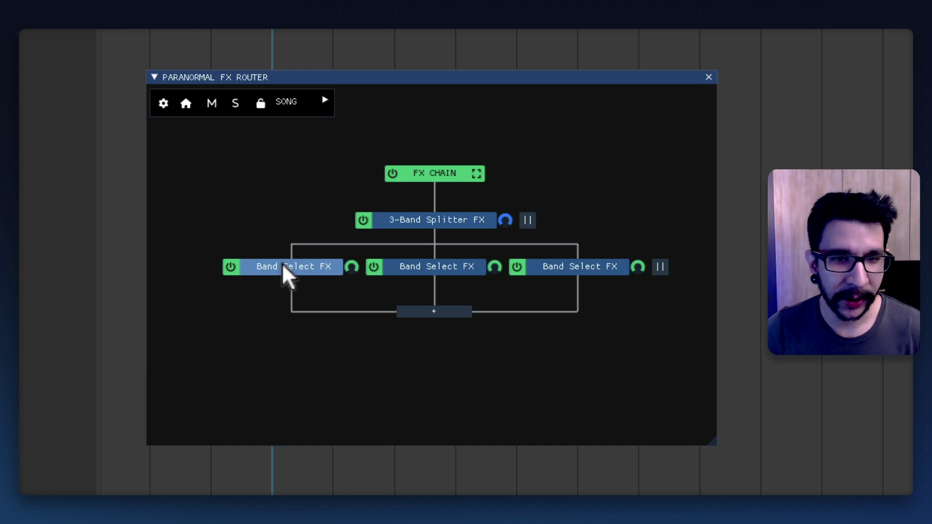
Enclose each of the three parallel Band Select FX into its own container, closing the container windows
right_click(281, 263)
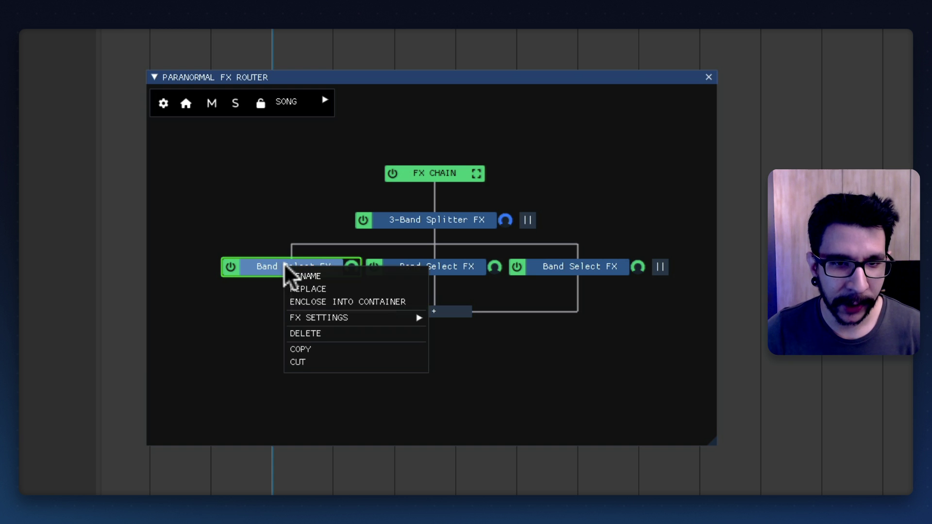
click(305, 301)
click(280, 73)
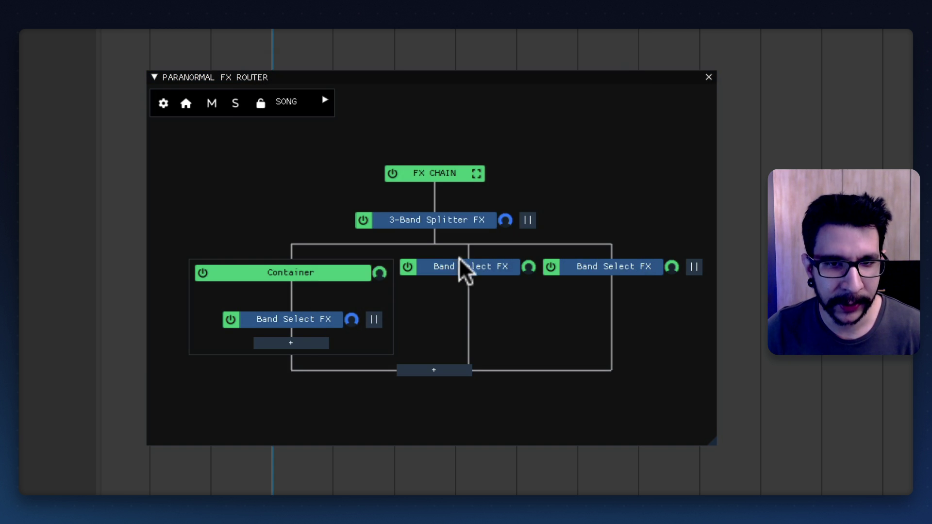
right_click(467, 266)
click(529, 304)
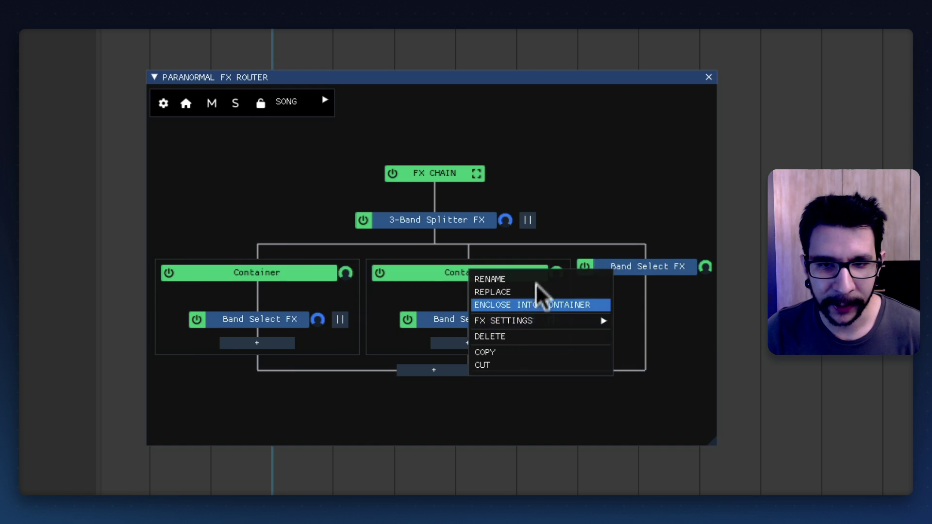
click(279, 73)
right_click(626, 266)
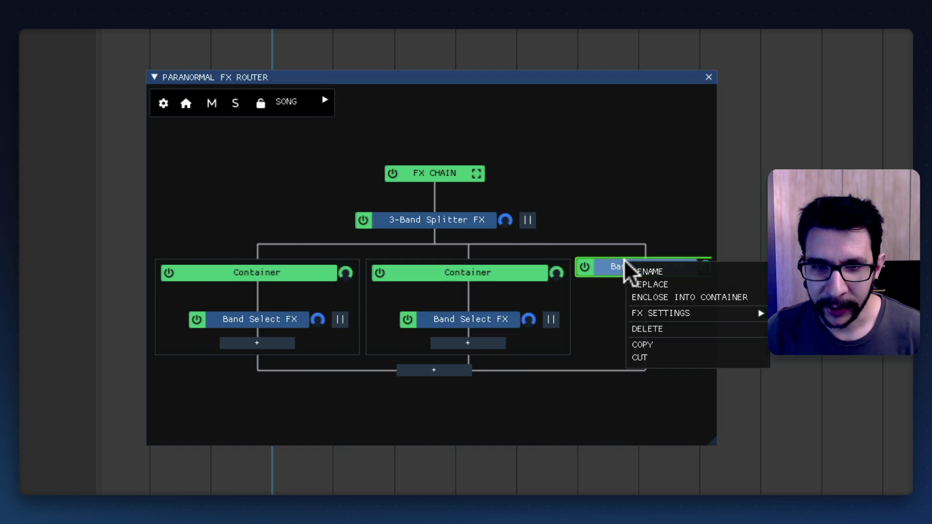
click(659, 297)
click(280, 73)
Widen and reposition the router window to fit all three containers, and rename the first container "Low end"
drag(715, 444, 889, 447)
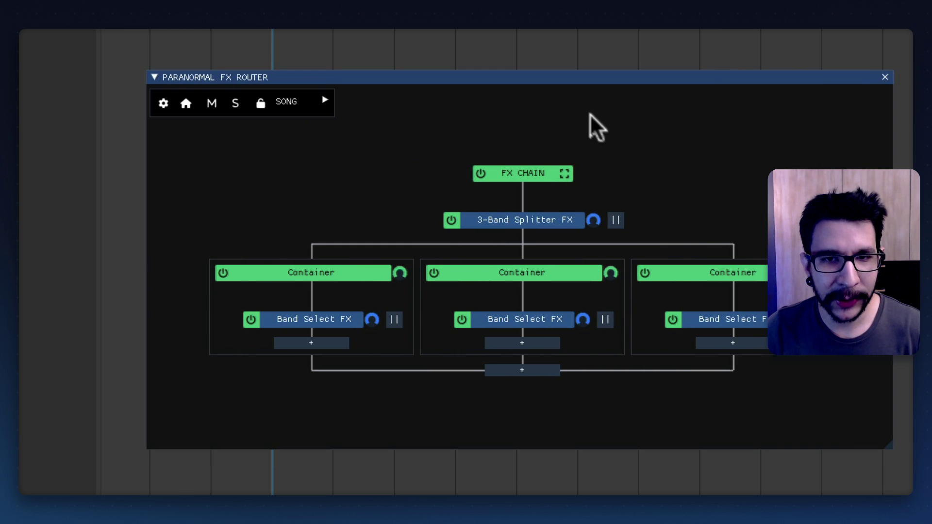
drag(559, 79, 555, 34)
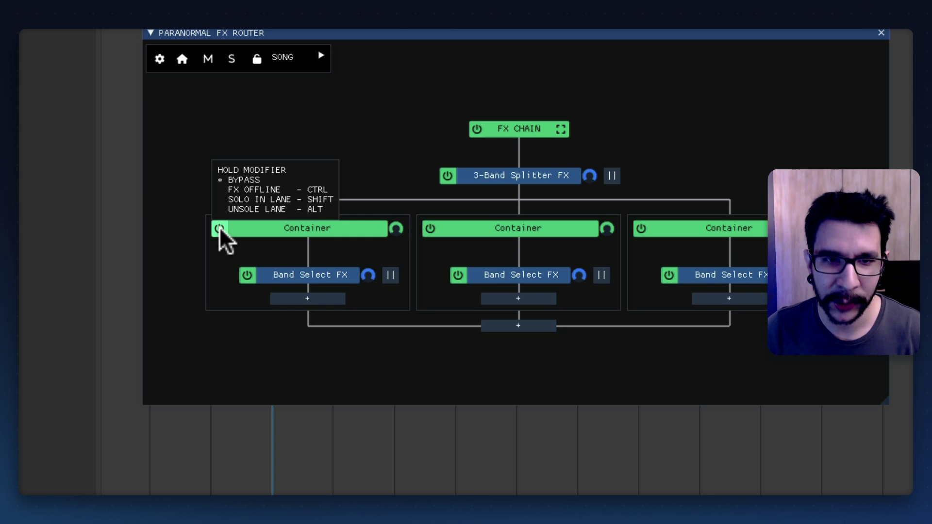
right_click(305, 227)
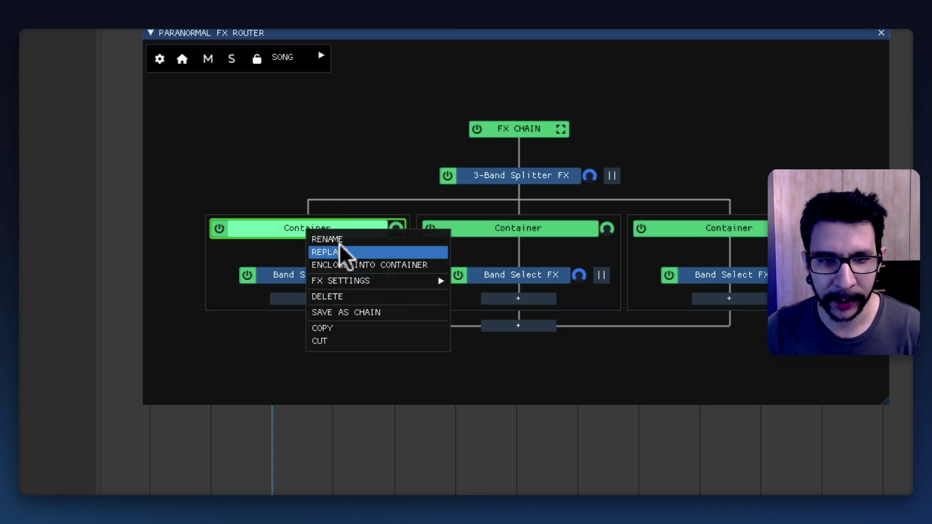
click(339, 240)
double_click(329, 270)
key(BackSpace)
key(BackSpace)
key(BackSpace)
key(BackSpace)
key(BackSpace)
key(BackSpace)
key(BackSpace)
key(BackSpace)
key(BackSpace)
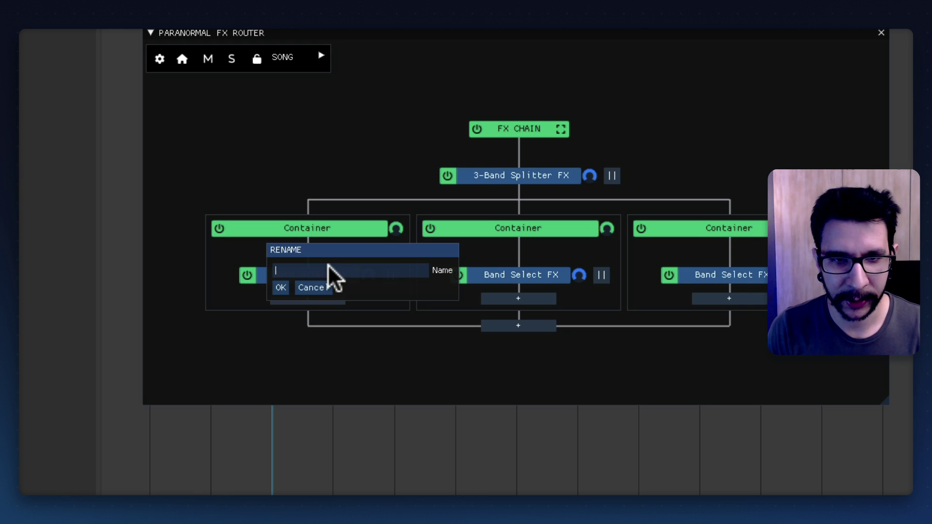
text(Low end)
key(Return)
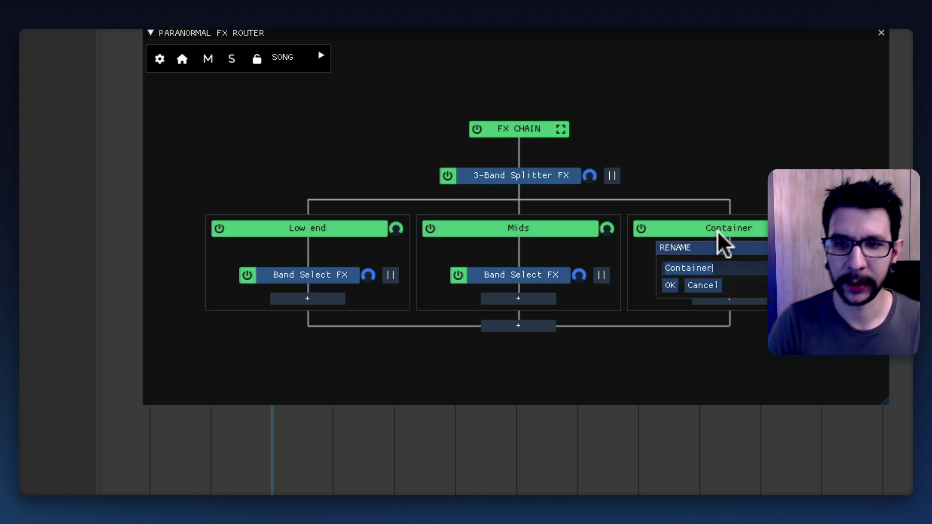
Rename the middle container "Mids" and the third container "Highs"
key(BackSpace)
key(BackSpace)
key(BackSpace)
key(BackSpace)
key(BackSpace)
key(BackSpace)
key(BackSpace)
key(BackSpace)
key(BackSpace)
text(Highs)
key(Return)
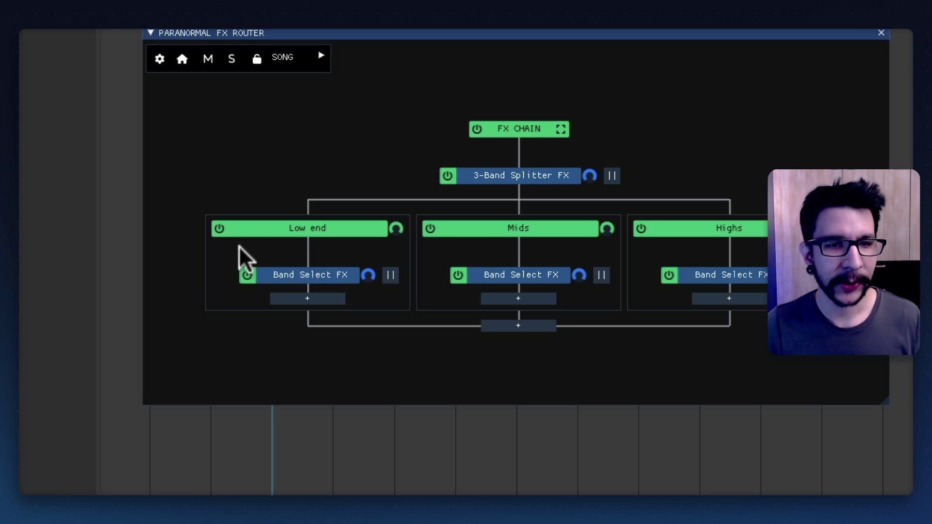
Play the song while soloing the Low end, Mids and Highs containers in turn, and re-enable all three after stopping
shift+click(219, 227)
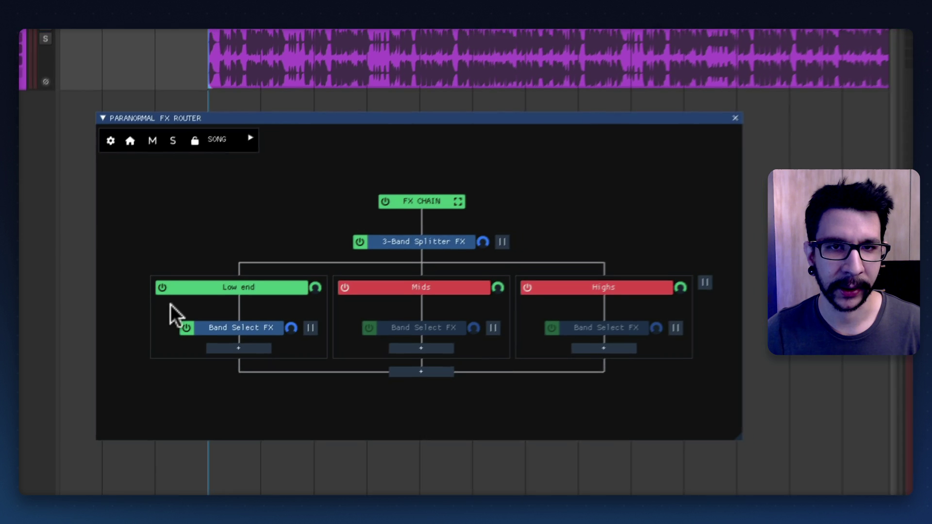
key(space)
mouse_move(213, 307)
shift+click(329, 299)
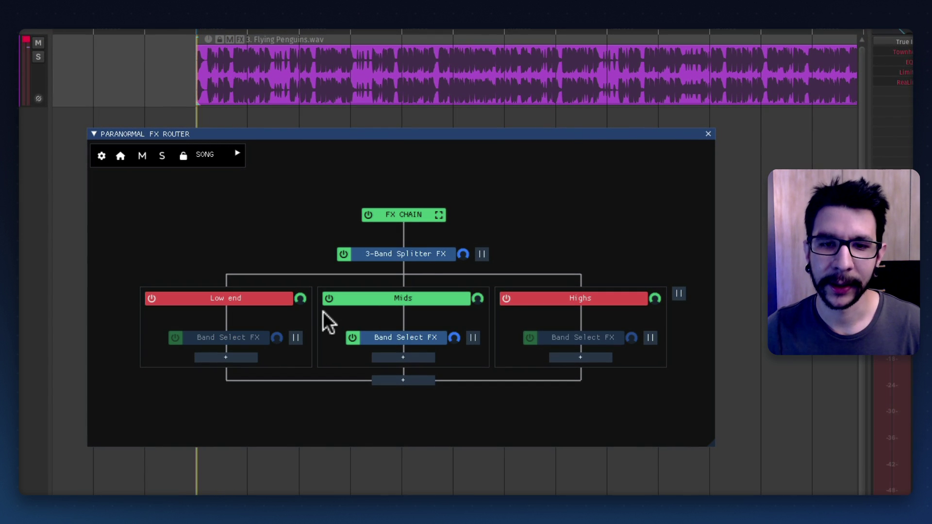
shift+click(508, 298)
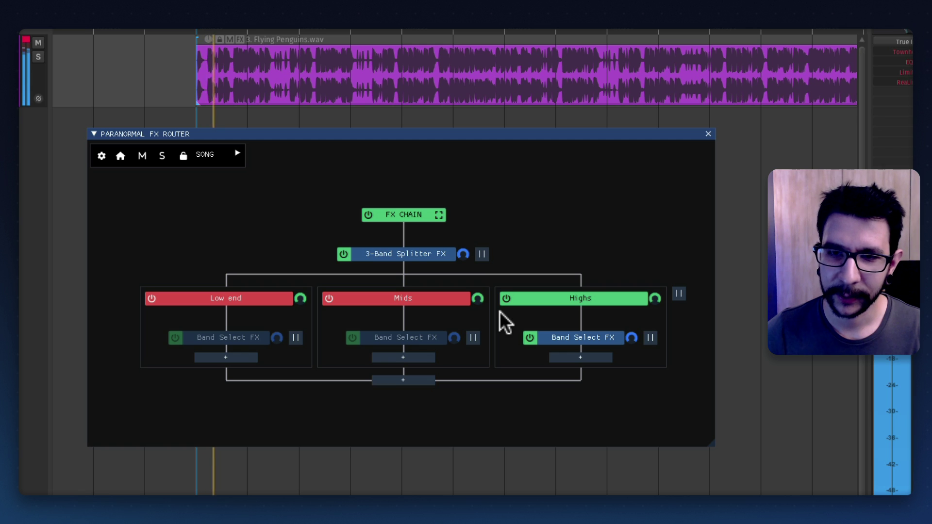
key(space)
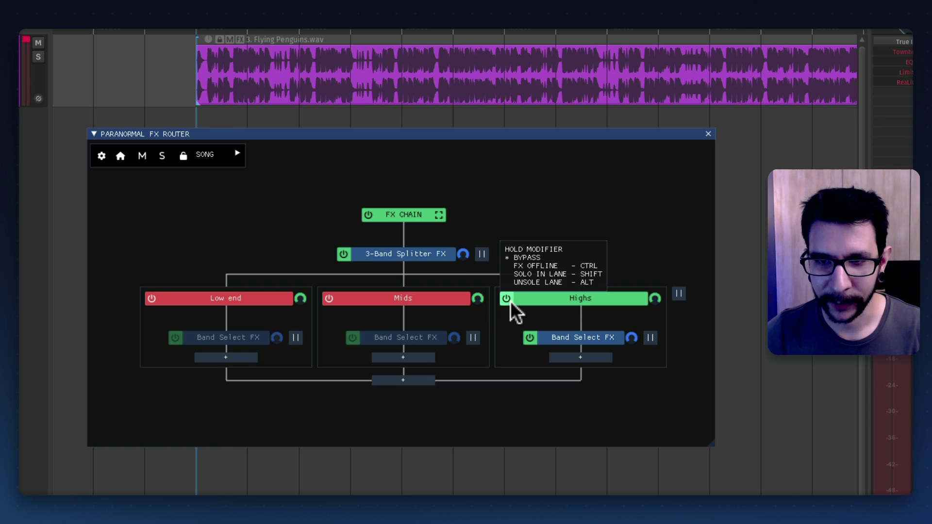
click(329, 298)
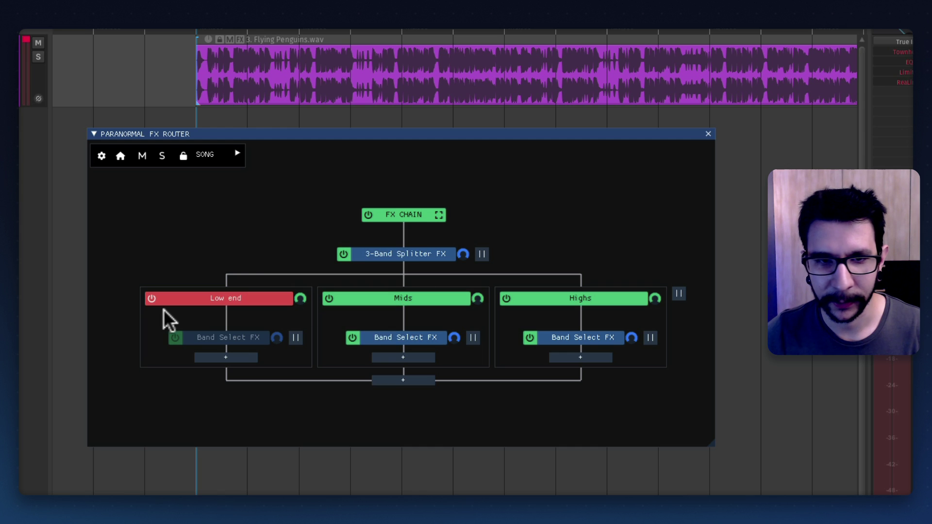
click(151, 298)
Lower and raise the volume of the Highs, Mids and Low end containers individually
drag(653, 296, 643, 340)
drag(632, 297, 601, 250)
drag(477, 301, 466, 343)
mouse_move(300, 298)
mouse_move(481, 301)
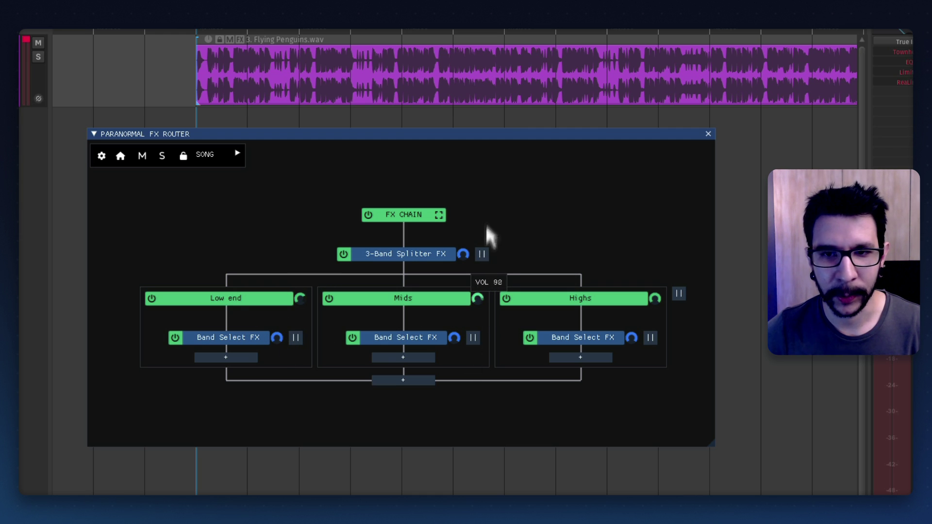
drag(301, 295, 278, 237)
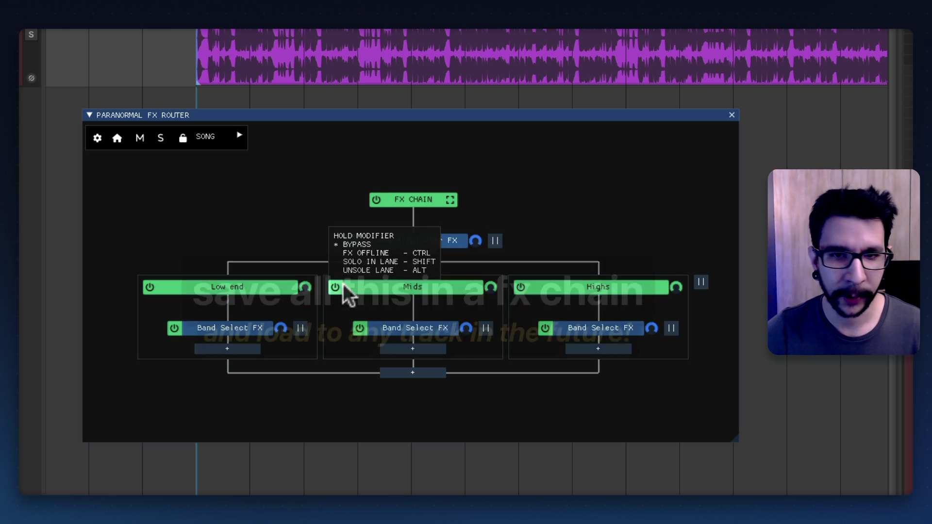
Check the crossover settings of the 3-Band Splitter FX, and save the whole FX chain as "3 Band Split" in .RfxChain format
click(392, 242)
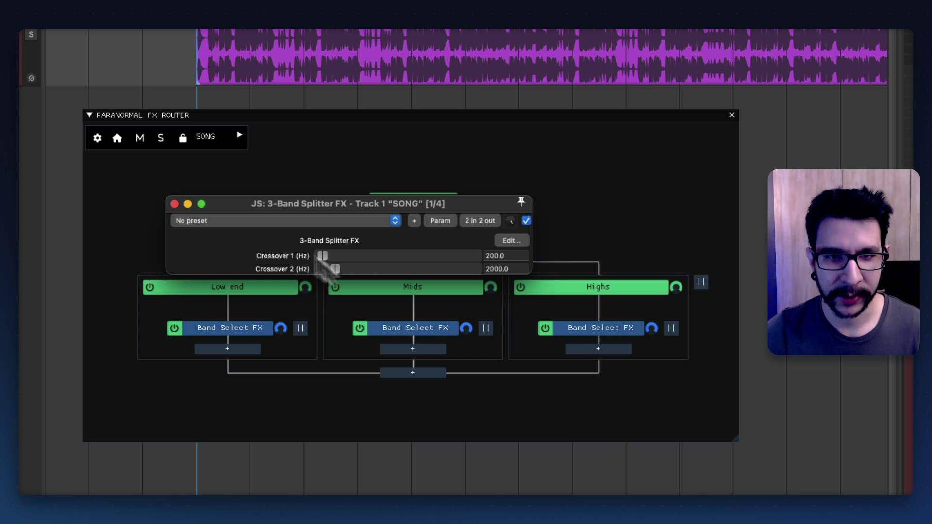
click(174, 202)
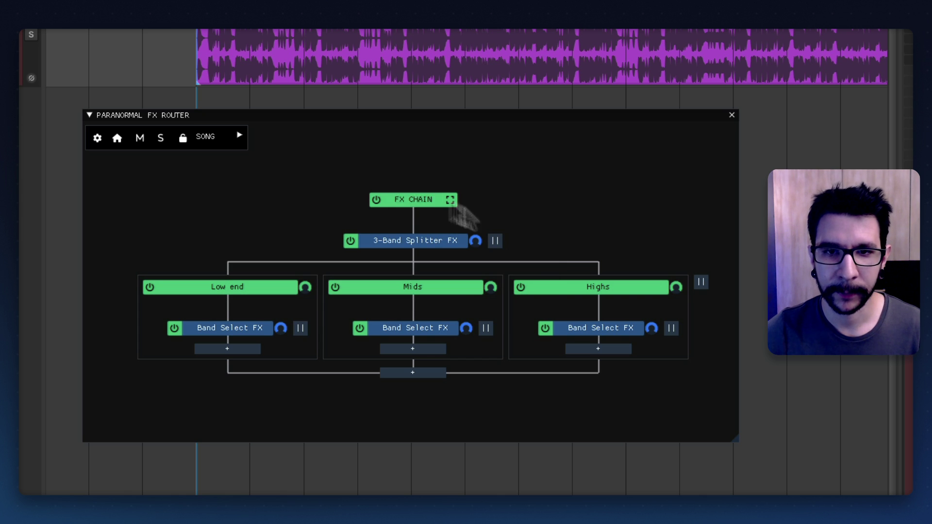
right_click(412, 197)
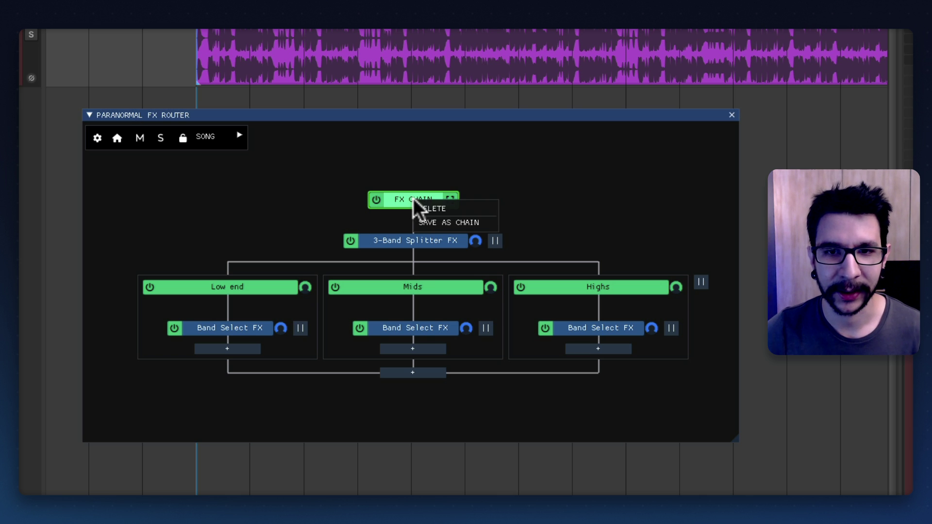
click(436, 222)
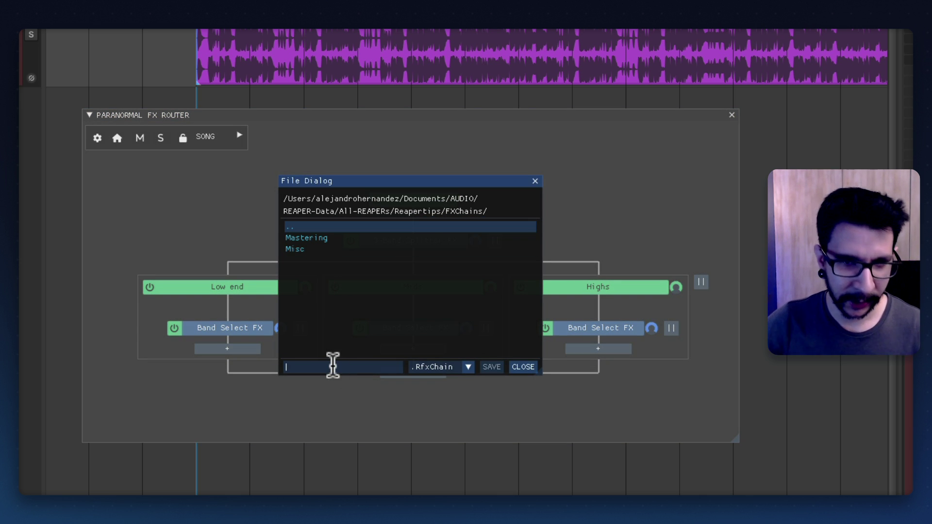
text(3 Ba)
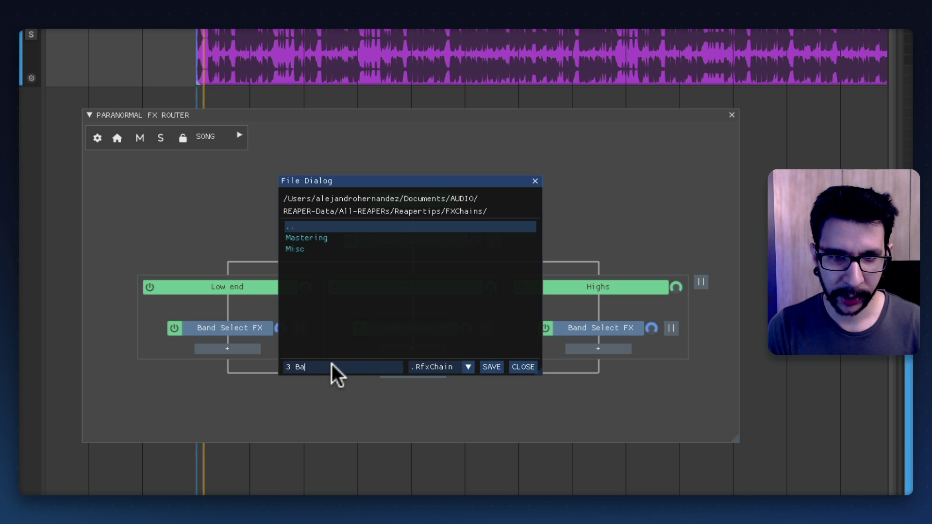
text(nd Split)
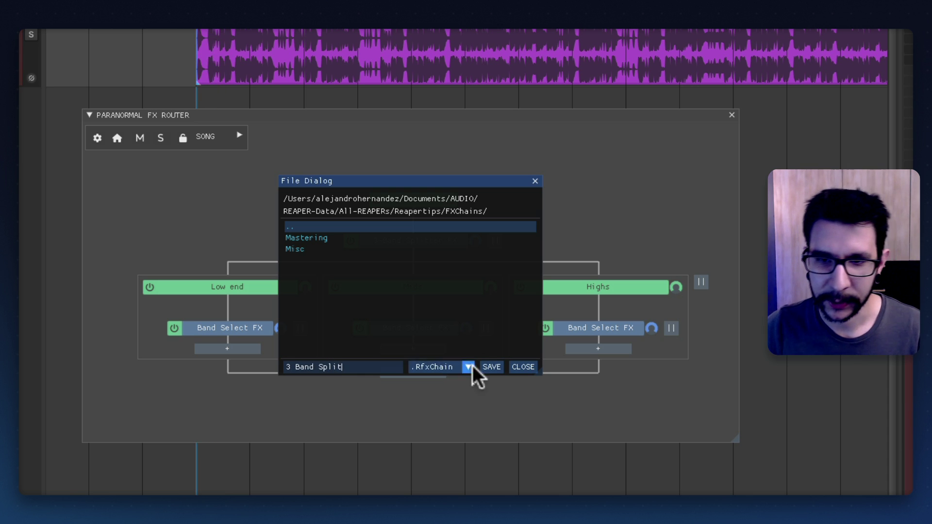
click(491, 367)
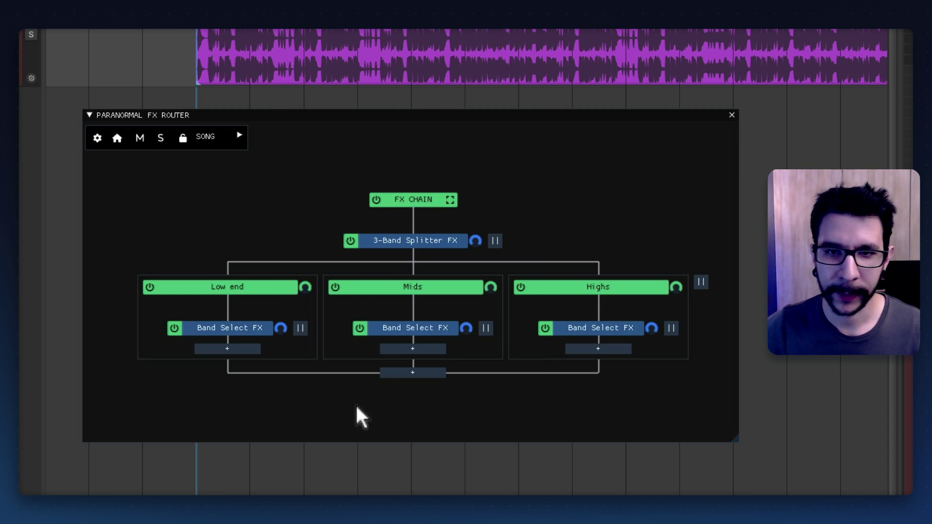
Add a new track and load the saved "3 Band Split" FX chain onto it, closing the plugin windows that open
key(ctrl+t)
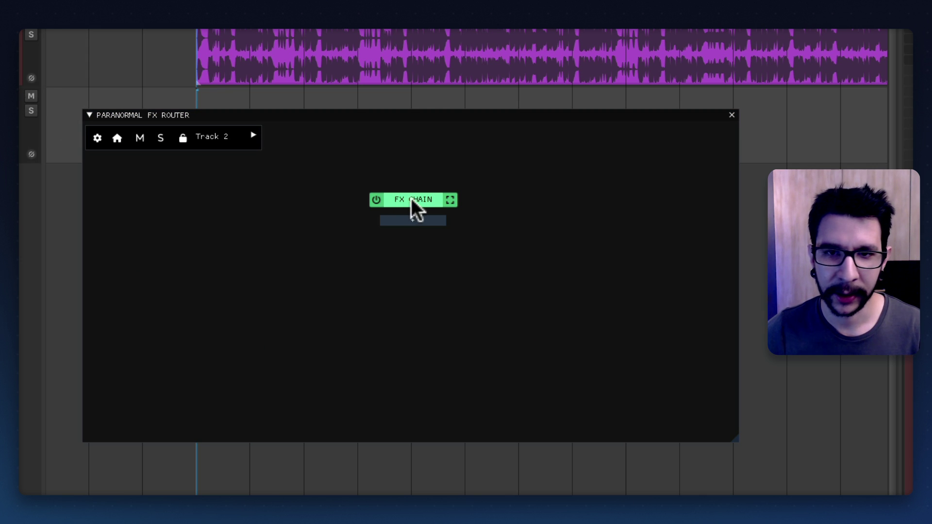
click(414, 199)
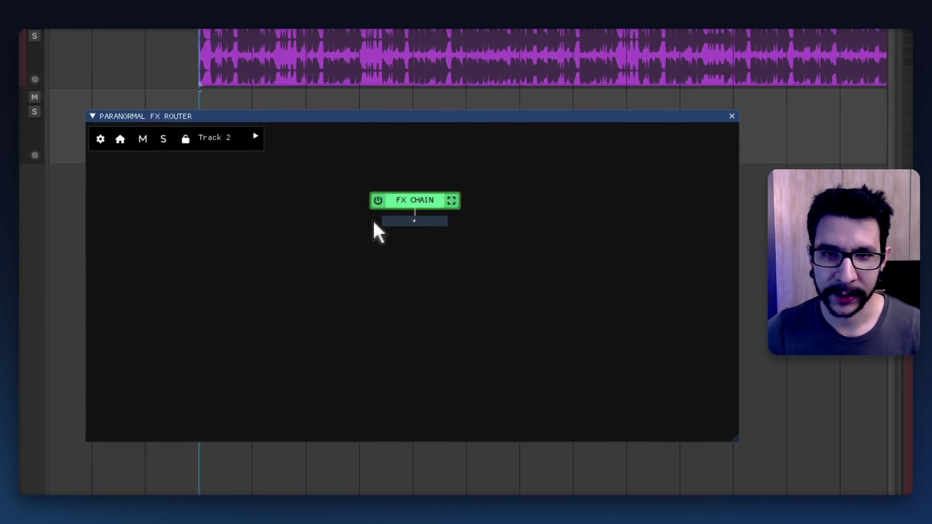
click(414, 221)
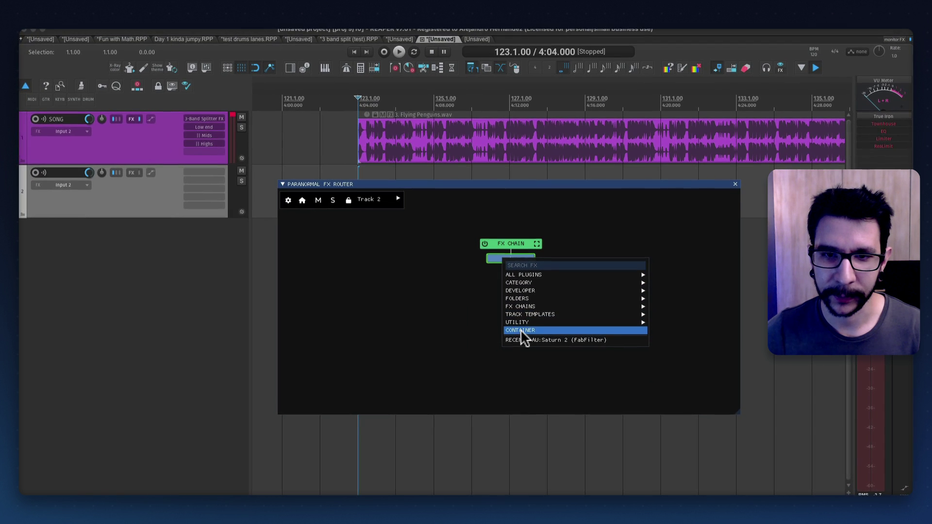
mouse_move(533, 306)
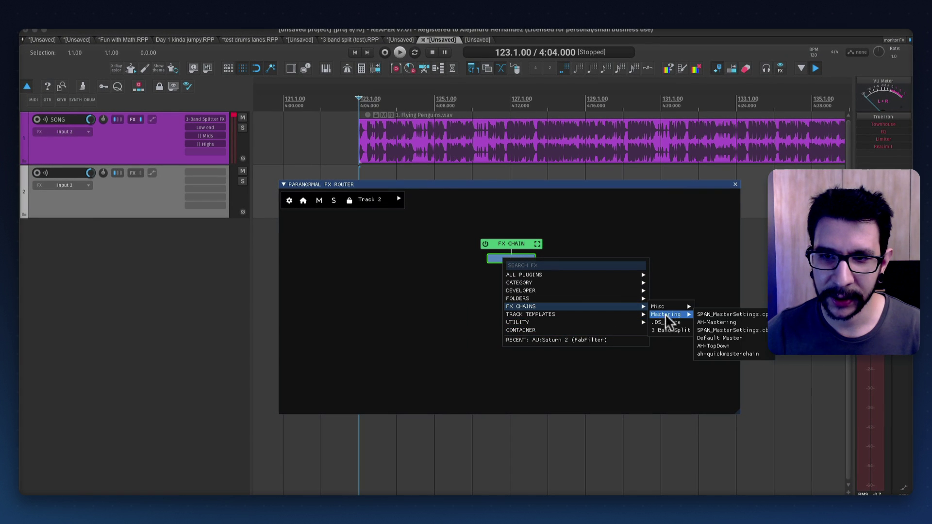
click(666, 329)
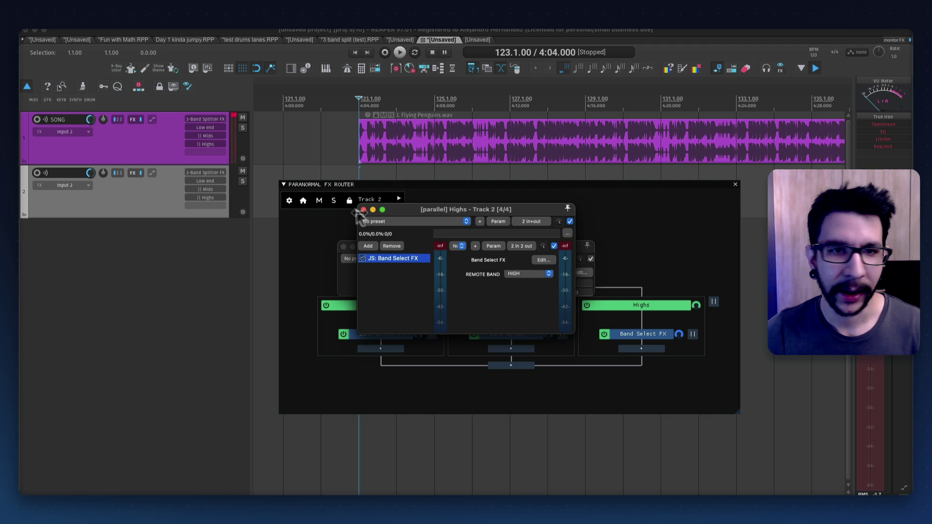
click(363, 210)
click(363, 210)
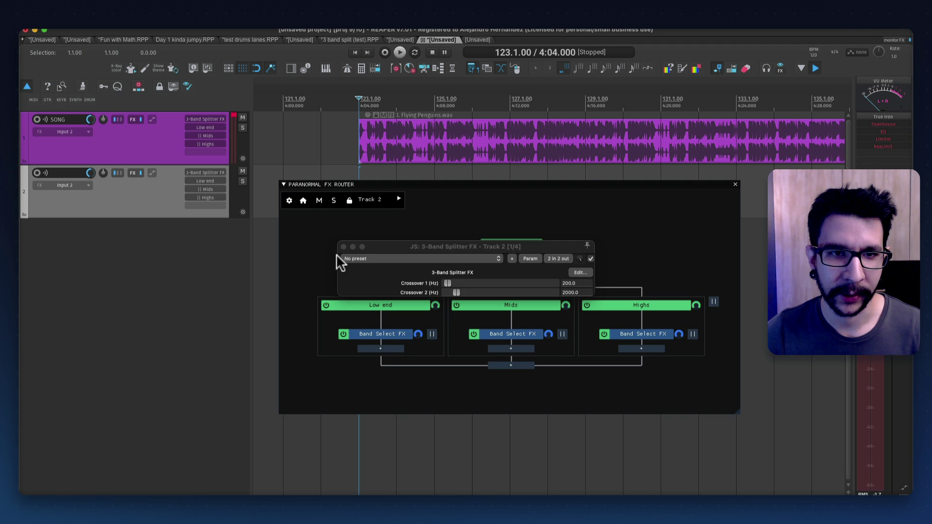
click(343, 246)
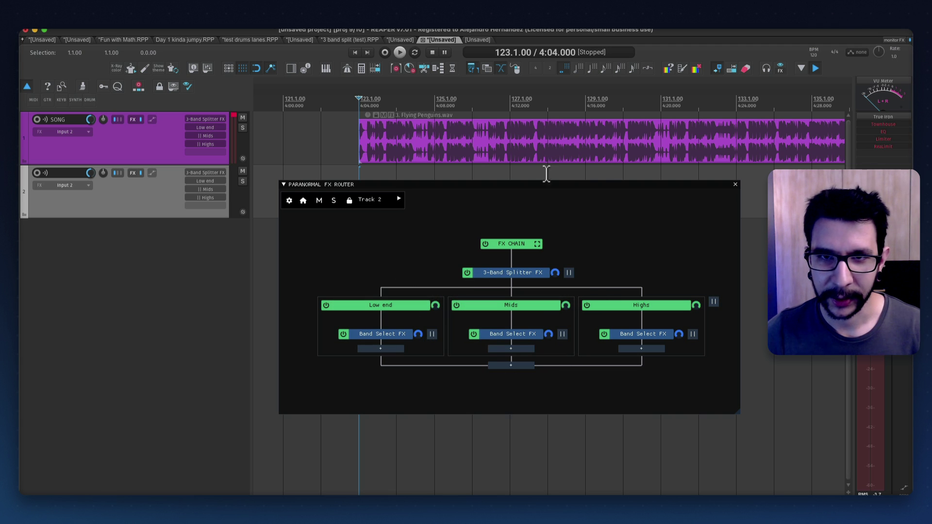
click(543, 189)
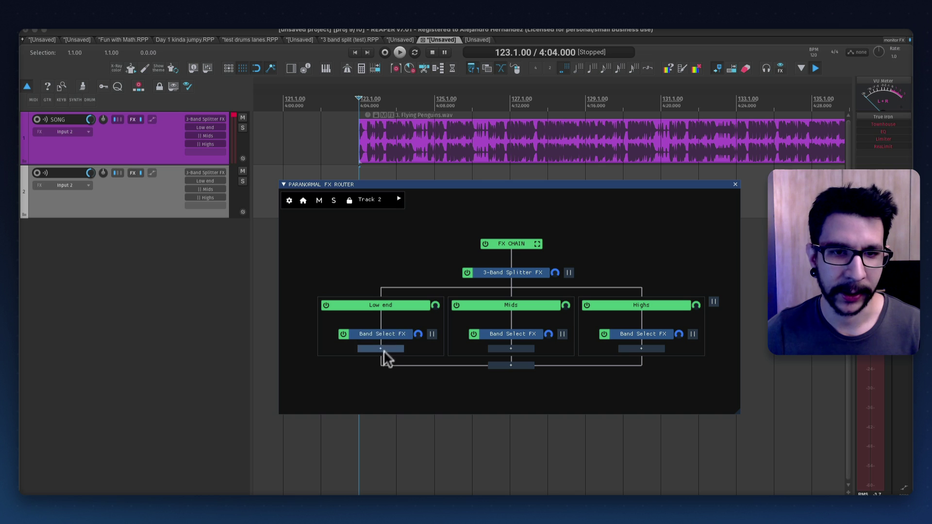
Return to the SONG track, add ReaLimit (Cockos) after Band Select FX in the Low end container, and move its window off the container
click(177, 157)
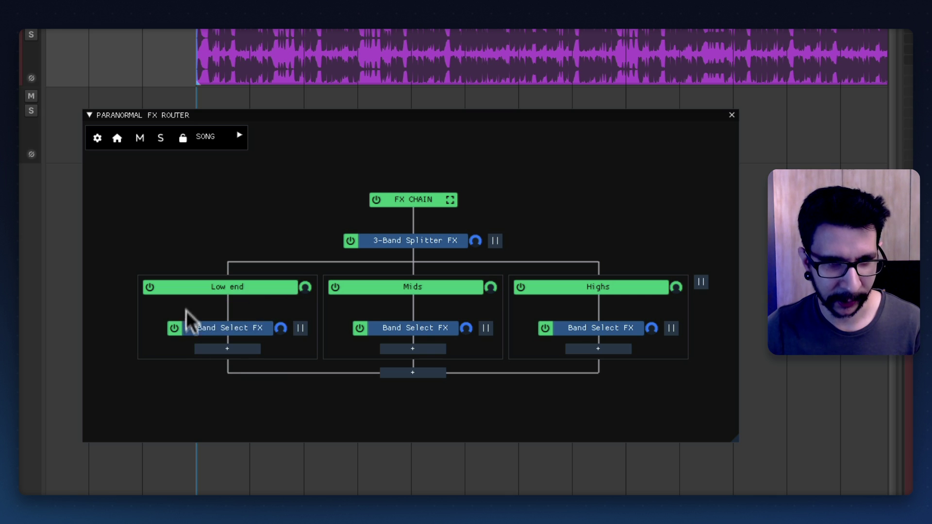
click(229, 349)
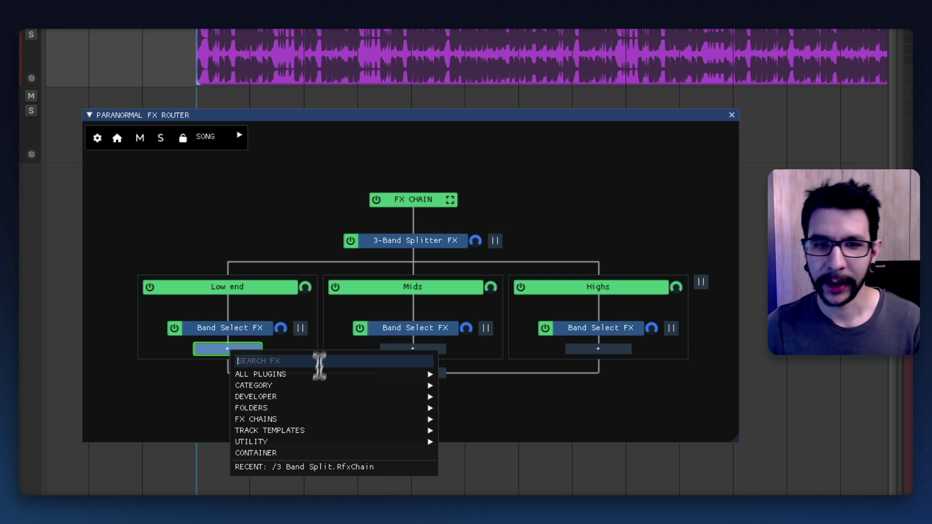
text(realimit)
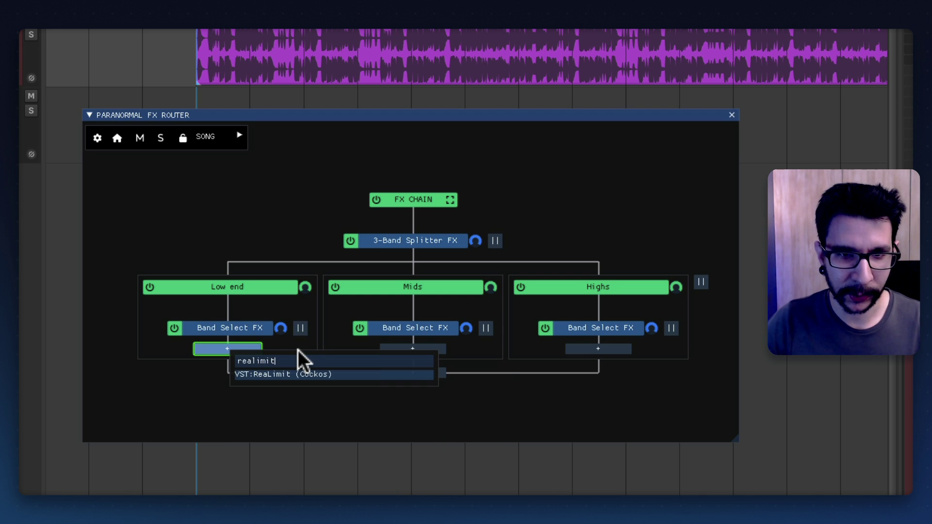
click(291, 373)
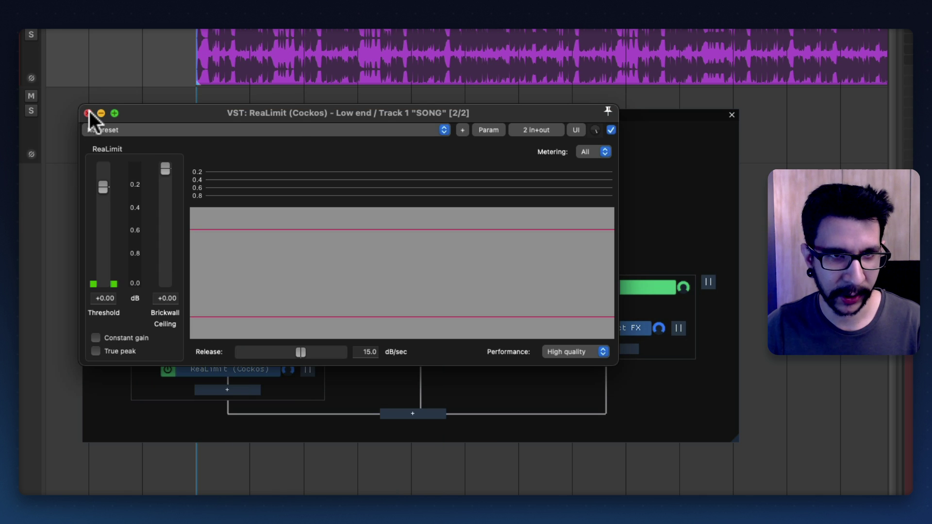
drag(270, 113, 580, 159)
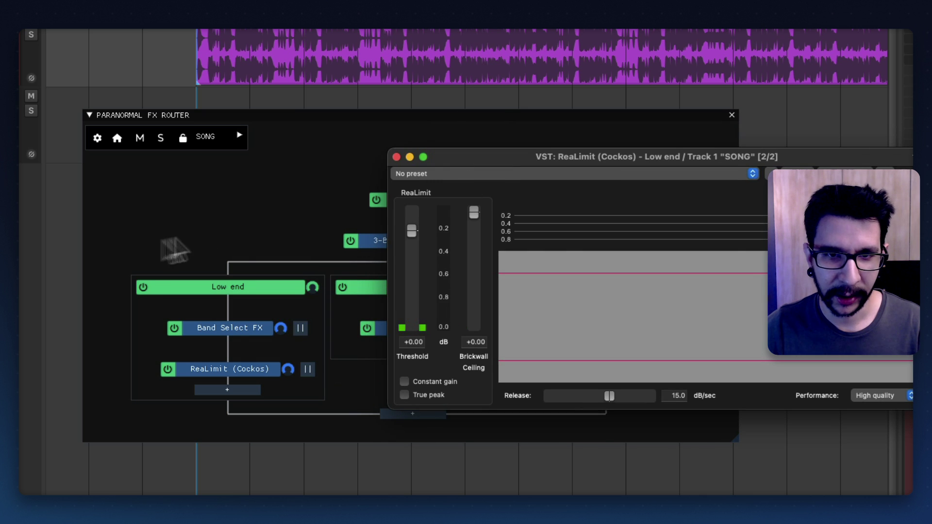
Solo the Low end container, lower the ReaLimit threshold to -28.60 dB during playback, and close the limiter window
ctrl+click(143, 288)
click(819, 159)
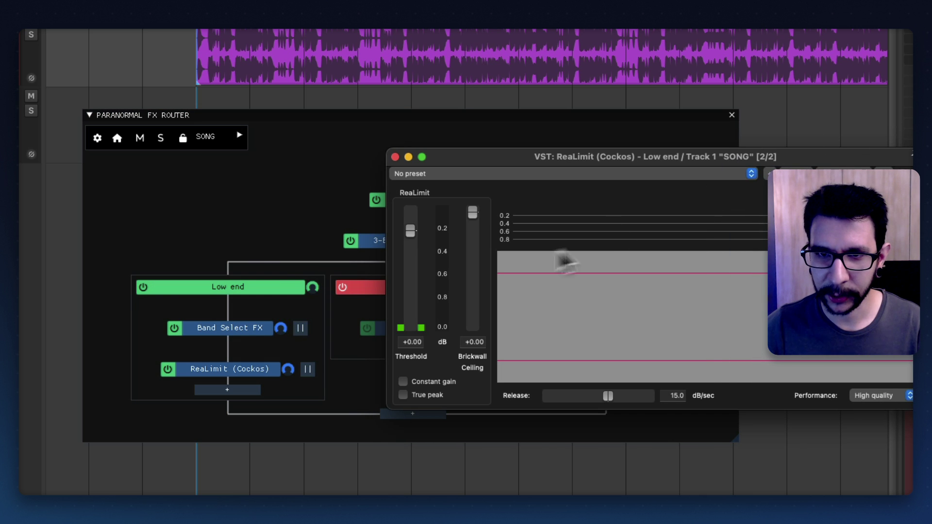
key(space)
drag(416, 258, 409, 285)
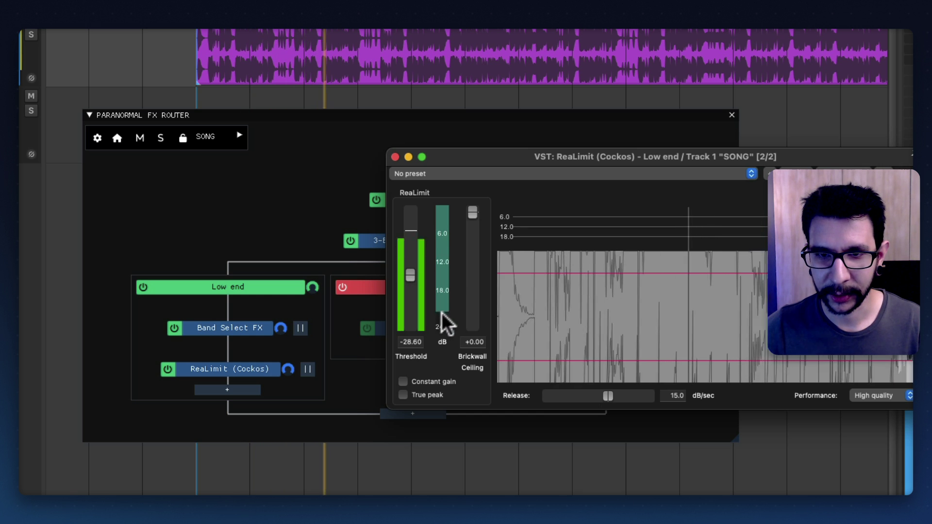
click(395, 157)
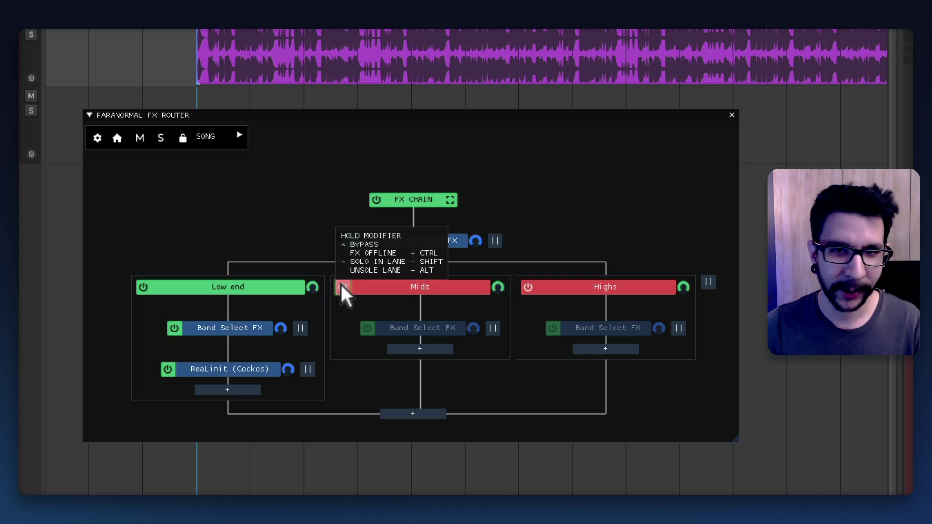
Solo the Mids container, add JS: Saturation after its Band Select FX, raise the saturation amount, and close the plugin window
shift+click(341, 285)
click(401, 347)
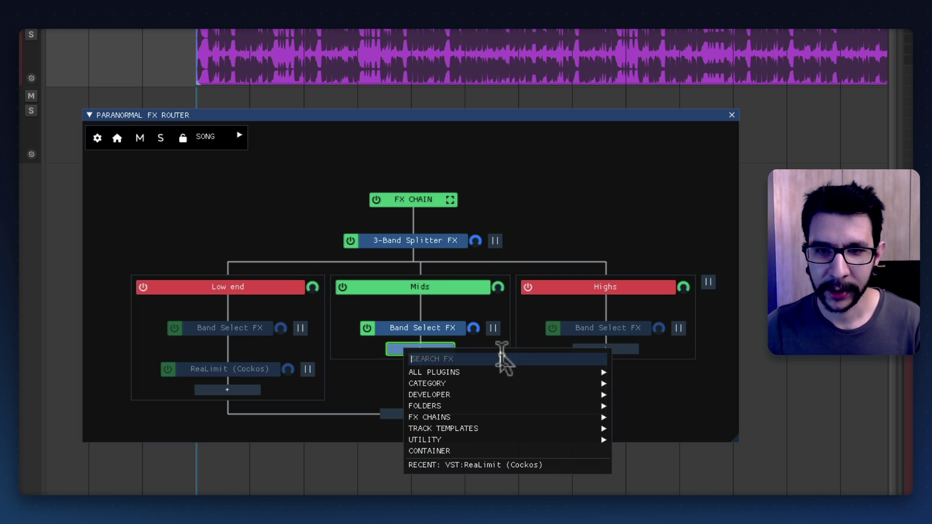
text(satura)
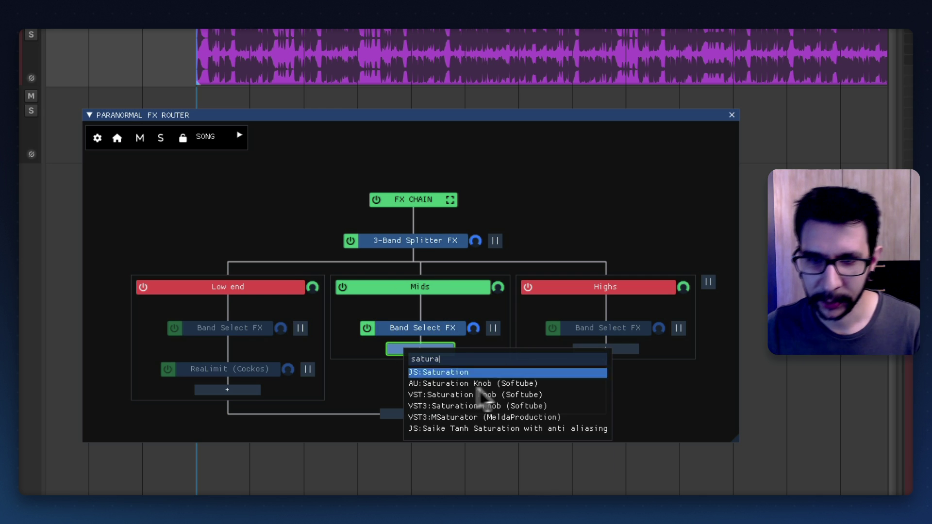
click(447, 375)
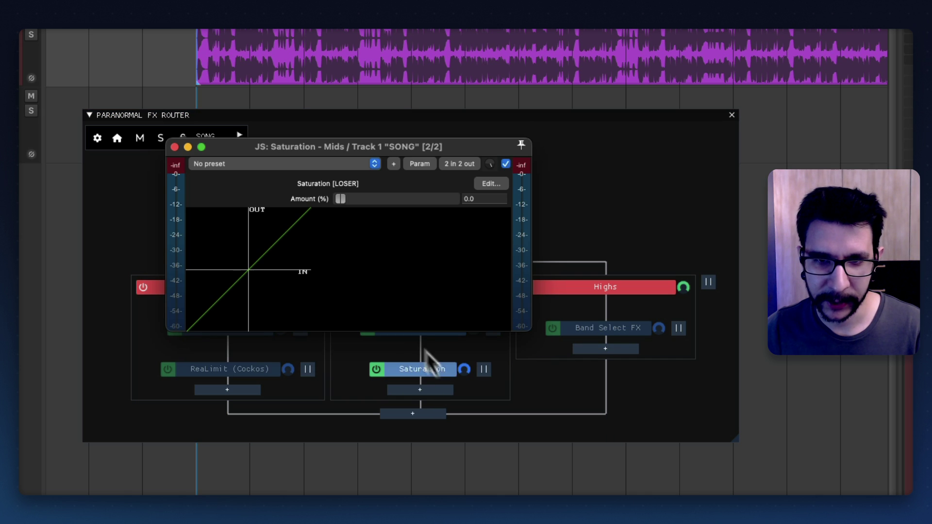
drag(394, 196, 436, 197)
click(174, 147)
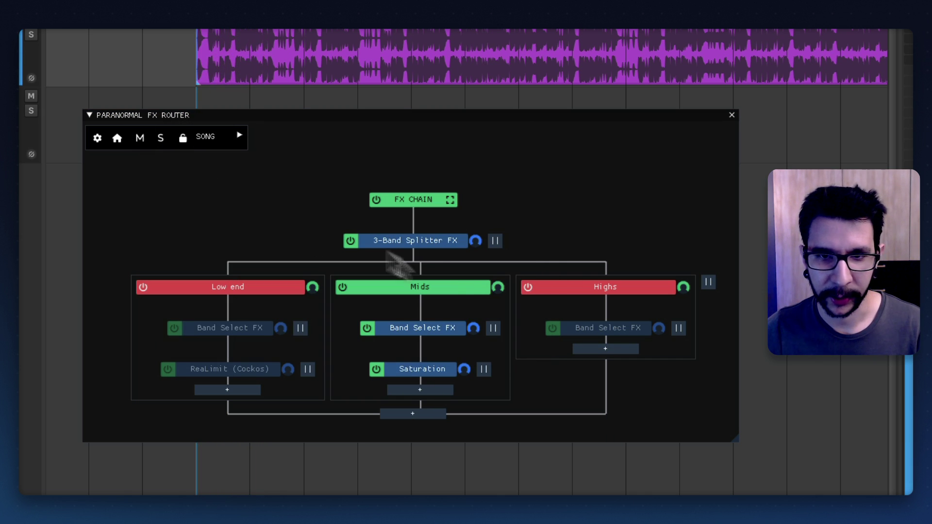
Solo the Highs container and add the VST3 version of FabFilter Saturn 2 after its Band Select FX
shift+click(529, 287)
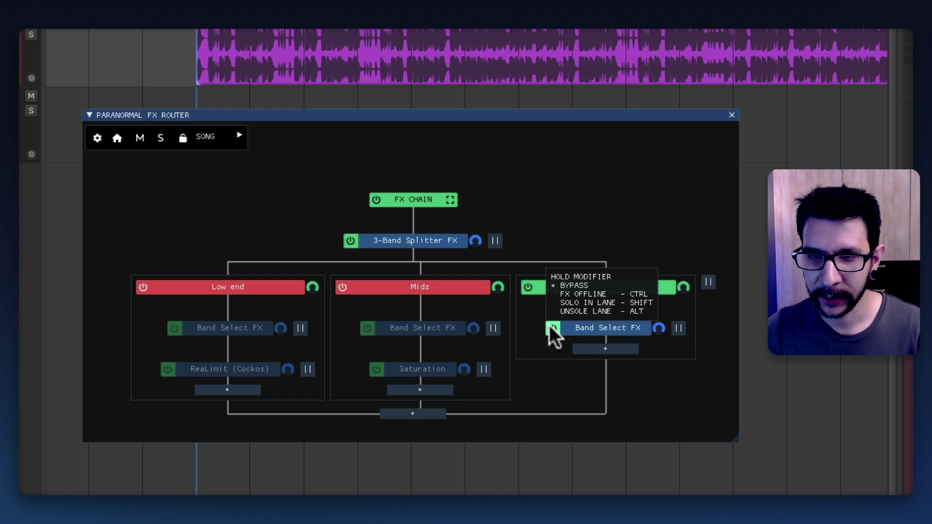
click(584, 347)
text(saturn)
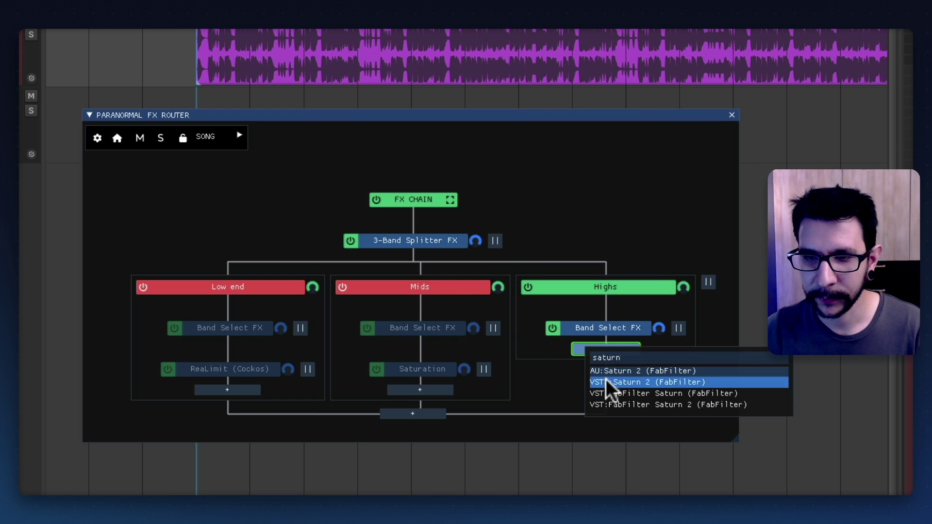
click(607, 382)
Play the soloed Highs while raising Saturn 2's Band 1 Drive well above its default, close the plugin window and stop playback
key(space)
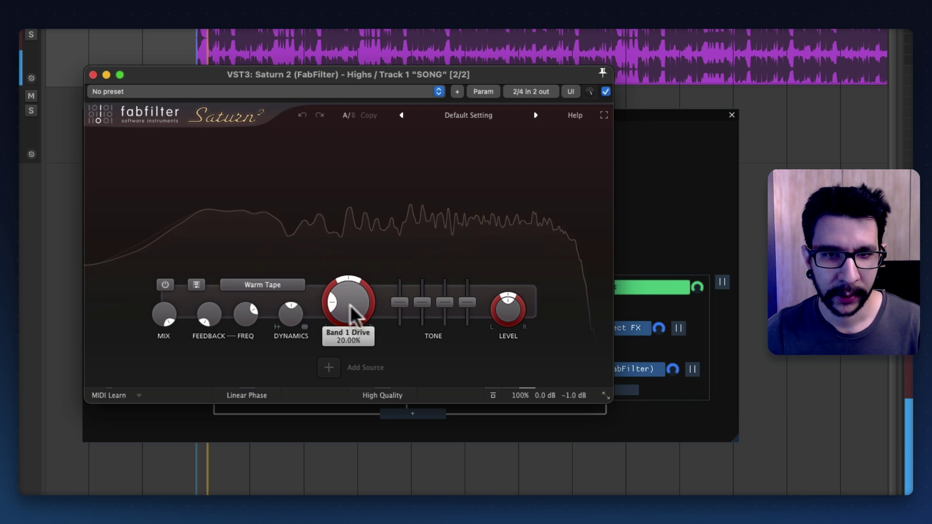
drag(354, 306, 374, 142)
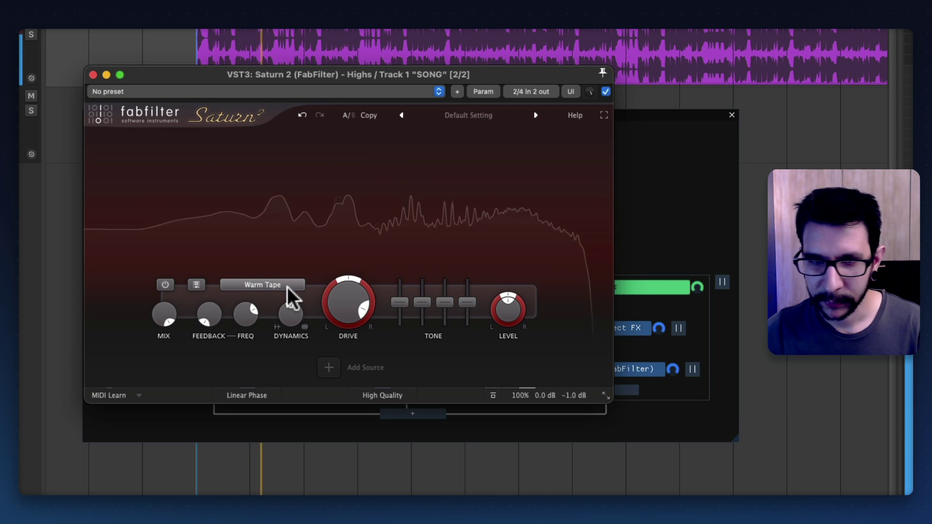
mouse_move(452, 302)
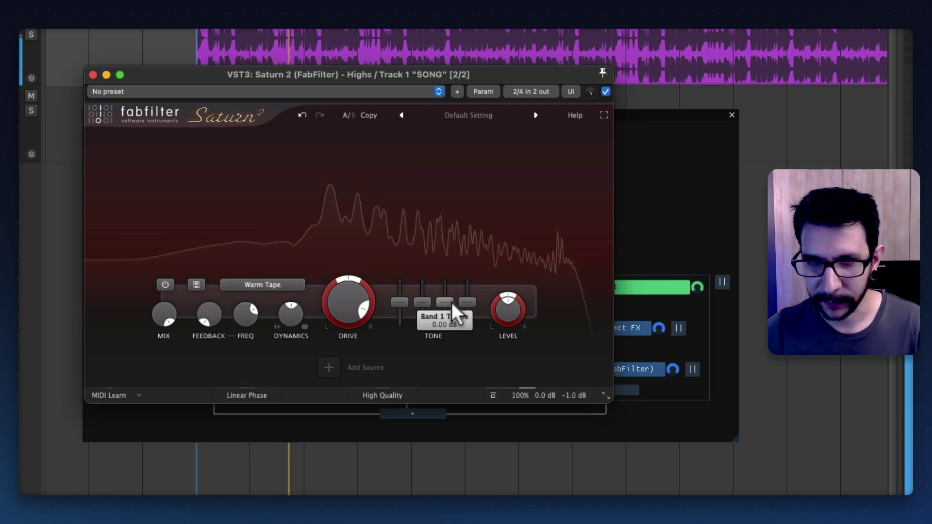
click(93, 74)
key(space)
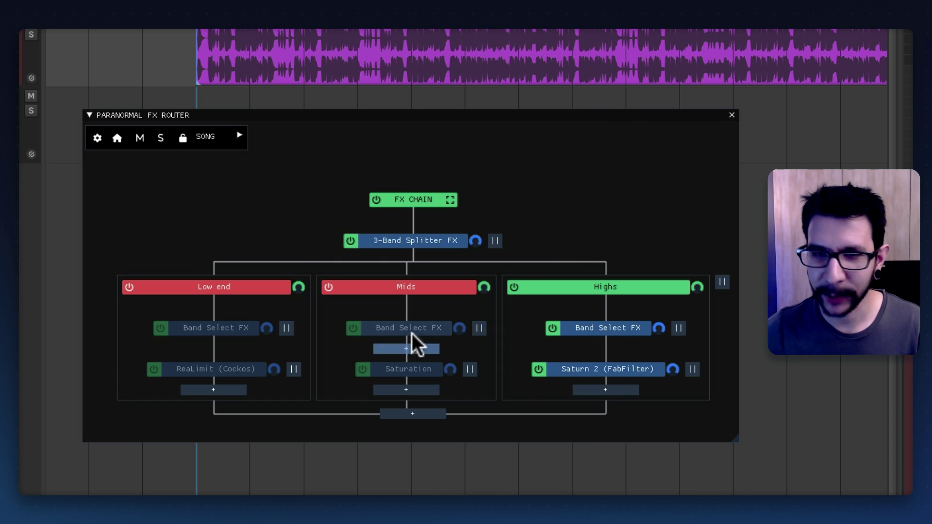
Re-enable the Mids and Low end containers and play the song through all three processed bands
click(328, 287)
click(129, 287)
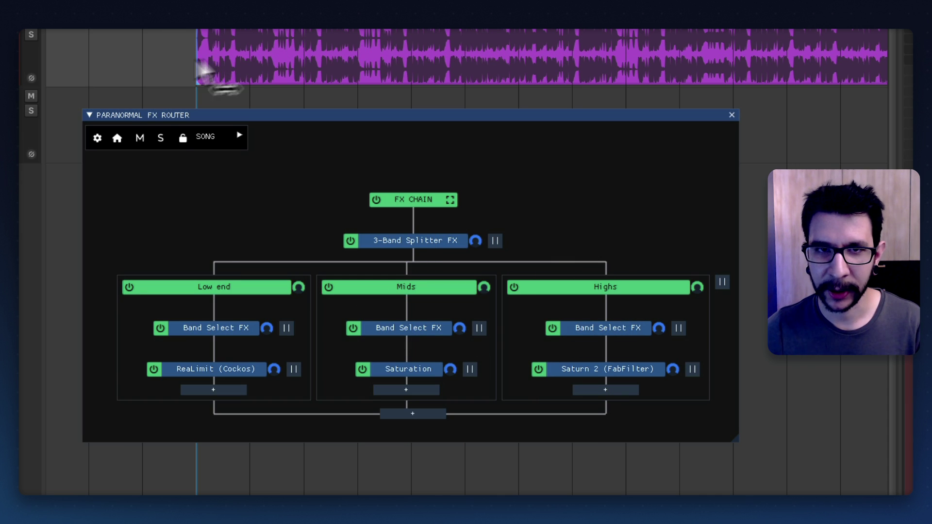
key(space)
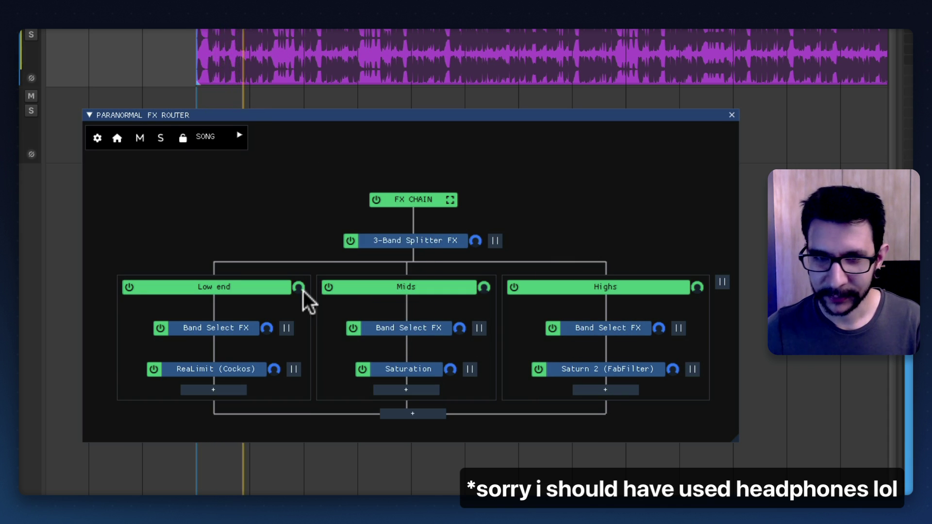
Balance the three bands during playback by adjusting the Low end container's volume and lowering the Mids and Highs container volumes
mouse_move(299, 290)
mouse_down()
mouse_move(288, 317)
mouse_move(300, 280)
mouse_up()
key(space)
key(space)
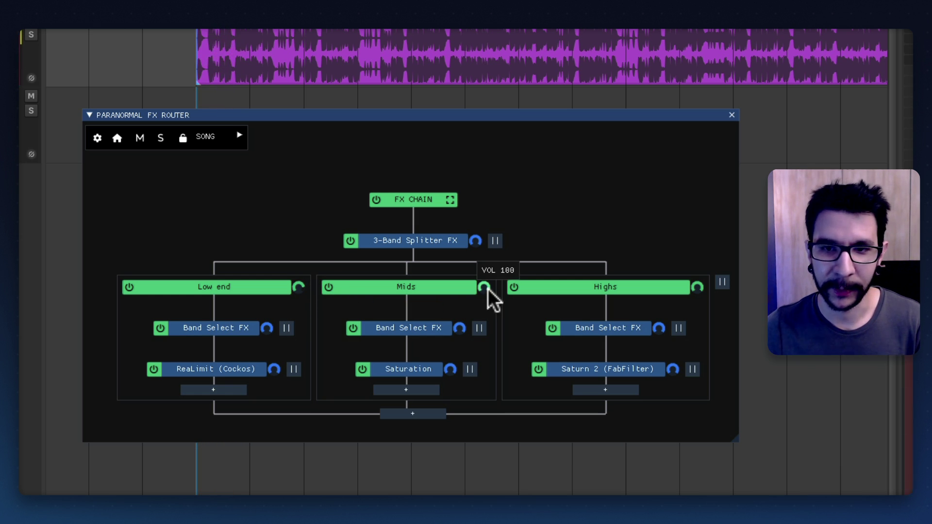
drag(488, 288, 440, 370)
key(space)
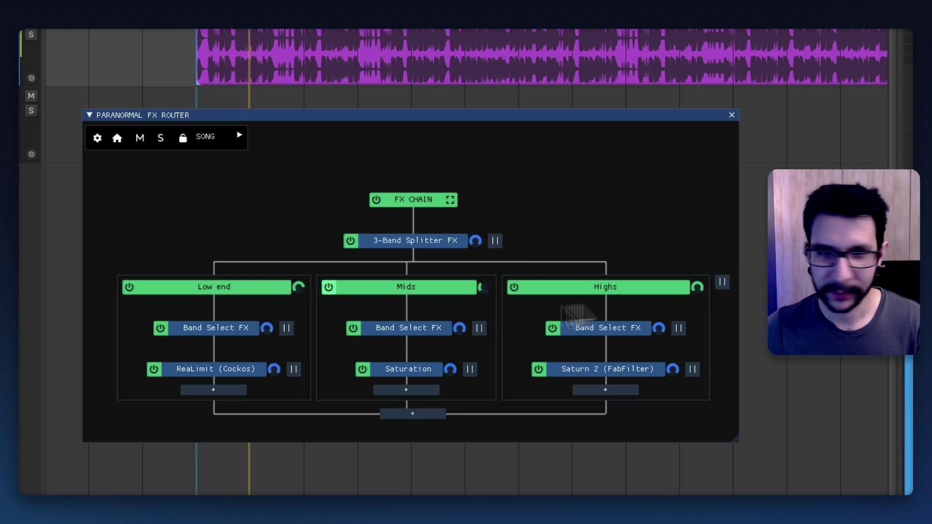
drag(694, 289, 624, 351)
Enlarge the router window and add VST: ReaEQ (Cockos) after the point where the three parallel bands merge
drag(735, 444, 740, 493)
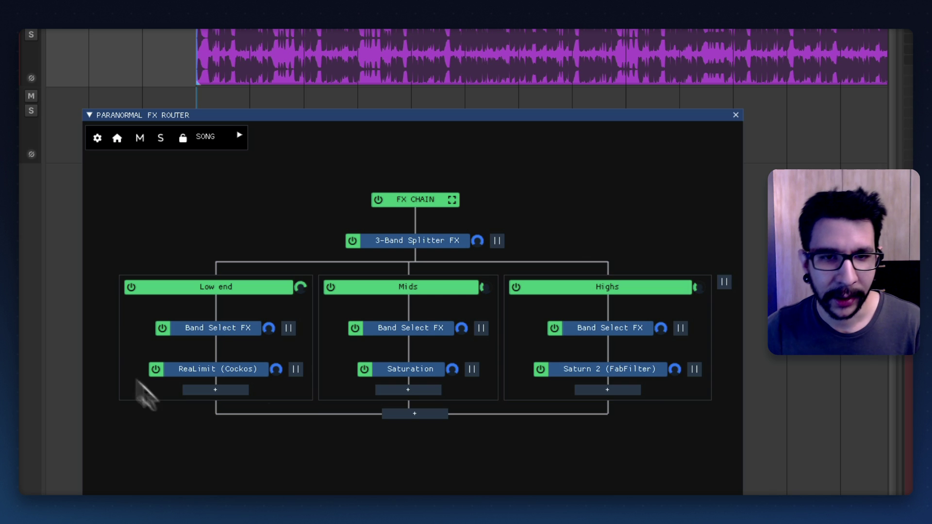
click(411, 412)
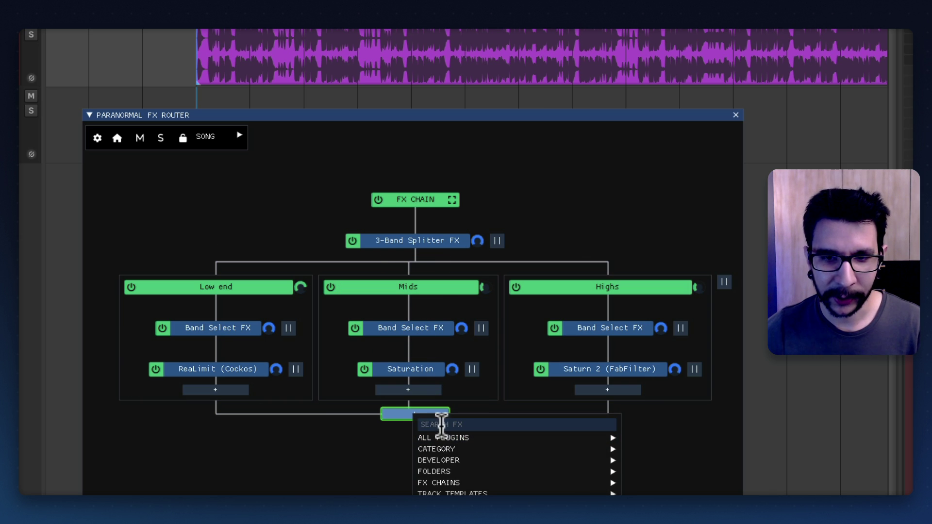
text(pro)
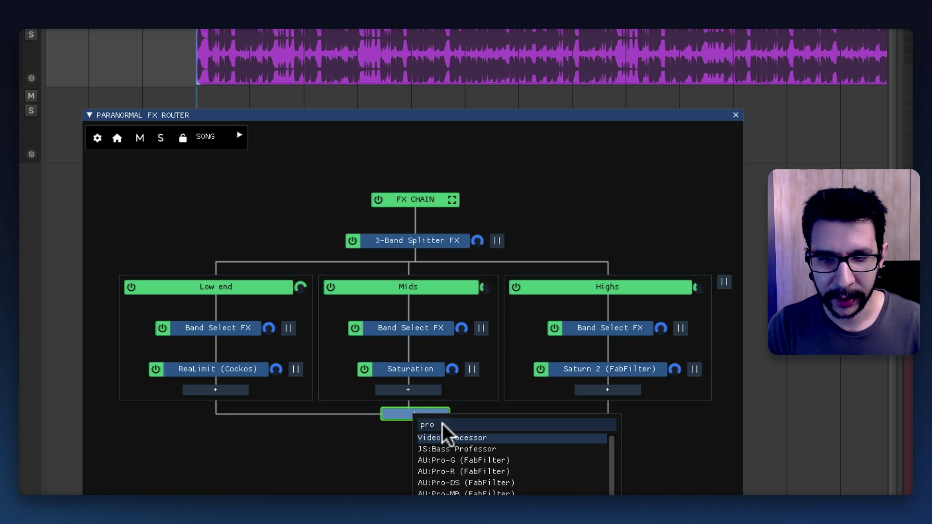
key(BackSpace)
key(BackSpace)
key(BackSpace)
text(reaeq)
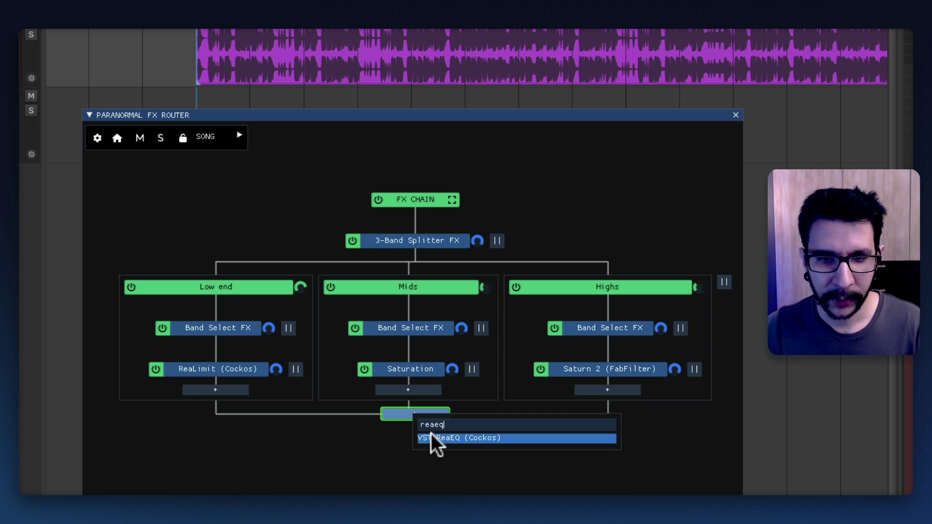
click(431, 435)
In ReaEQ, cut the lows with band 1, set band 2 to about 368 Hz, -6 dB and band 3 to about 1527 Hz, -7.7 dB, and close it
drag(270, 104, 373, 106)
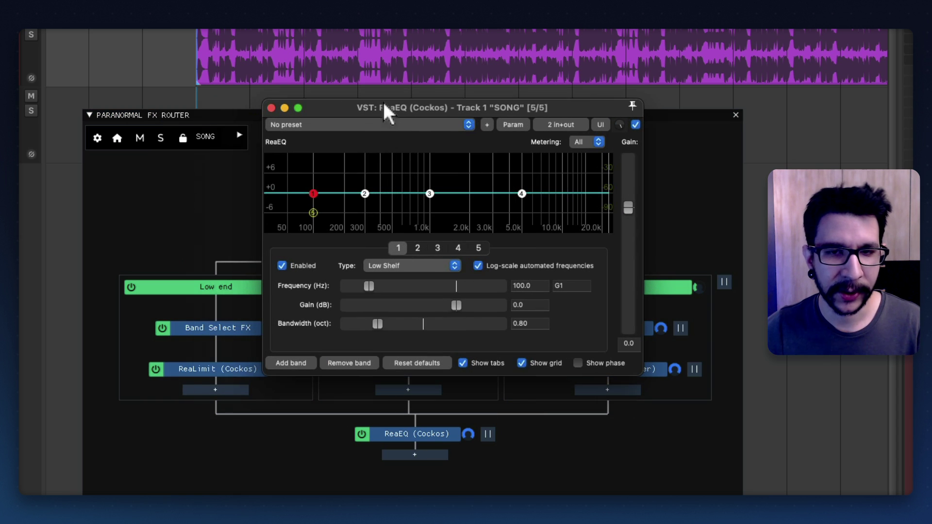
drag(312, 192, 367, 243)
double_click(363, 189)
drag(363, 185, 375, 214)
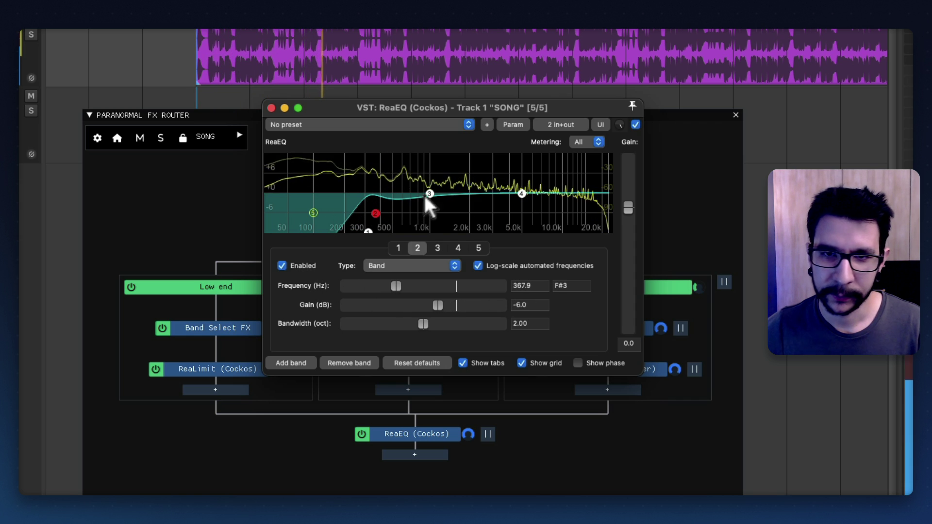
drag(430, 193, 454, 220)
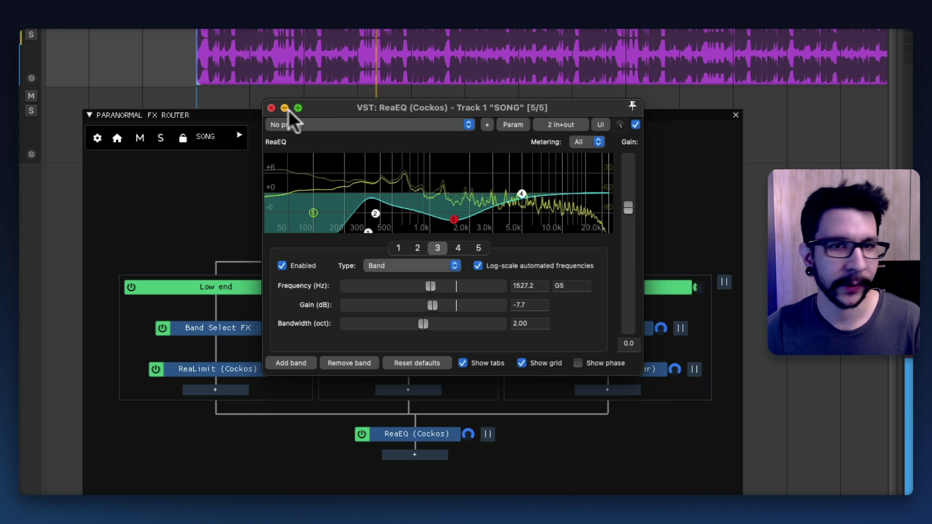
click(272, 108)
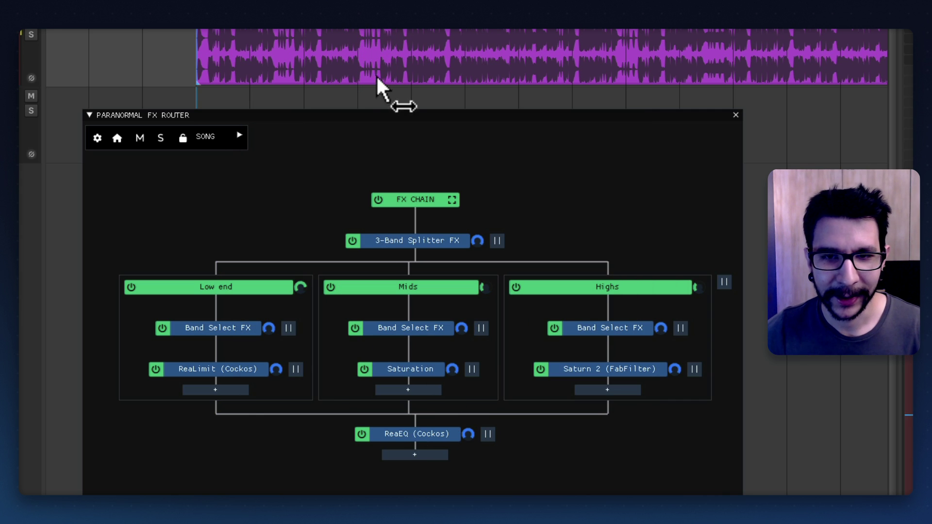
Open the SONG track's native FX chain window and close the Paranormal FX Router
drag(368, 113, 372, 89)
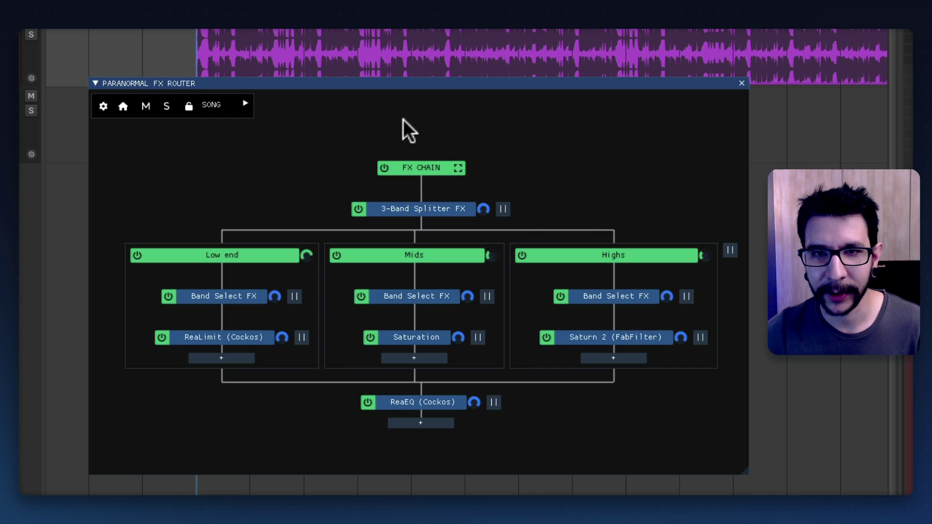
drag(399, 80, 401, 81)
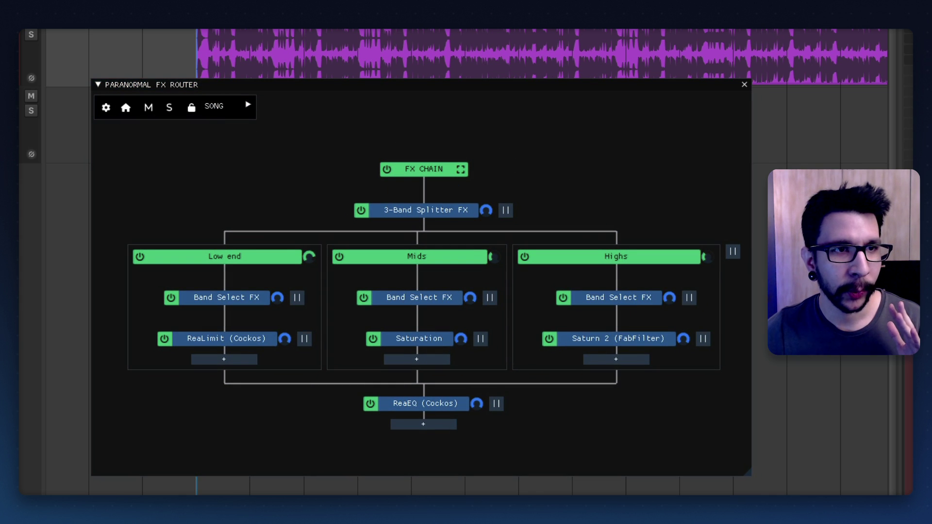
key(f)
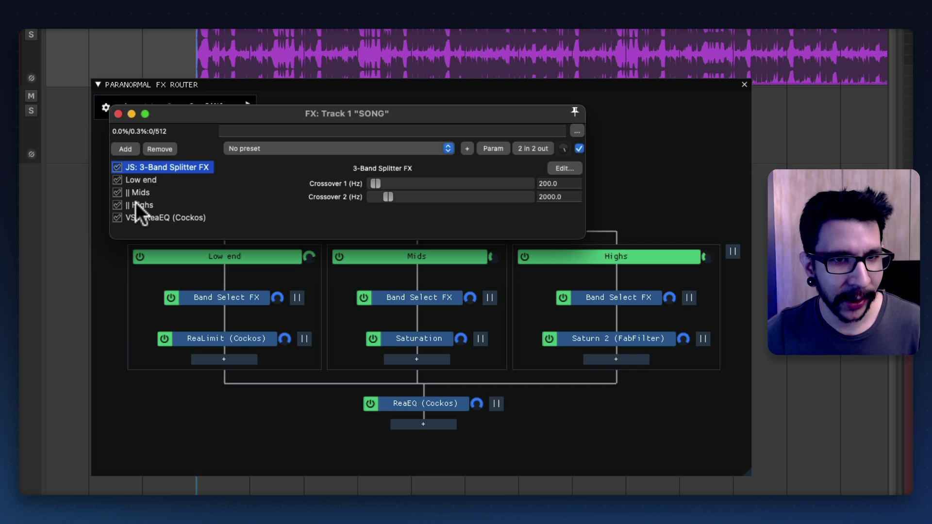
drag(154, 120, 208, 137)
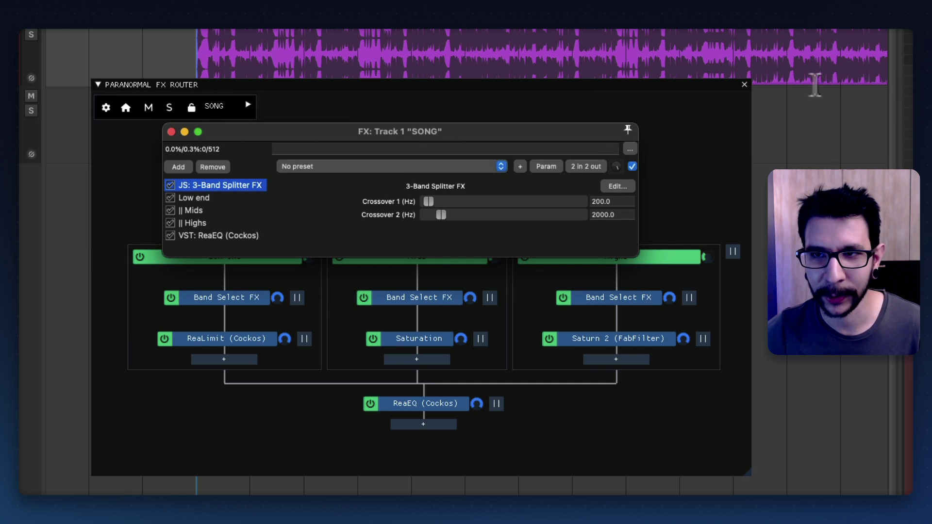
click(745, 84)
drag(311, 139, 313, 162)
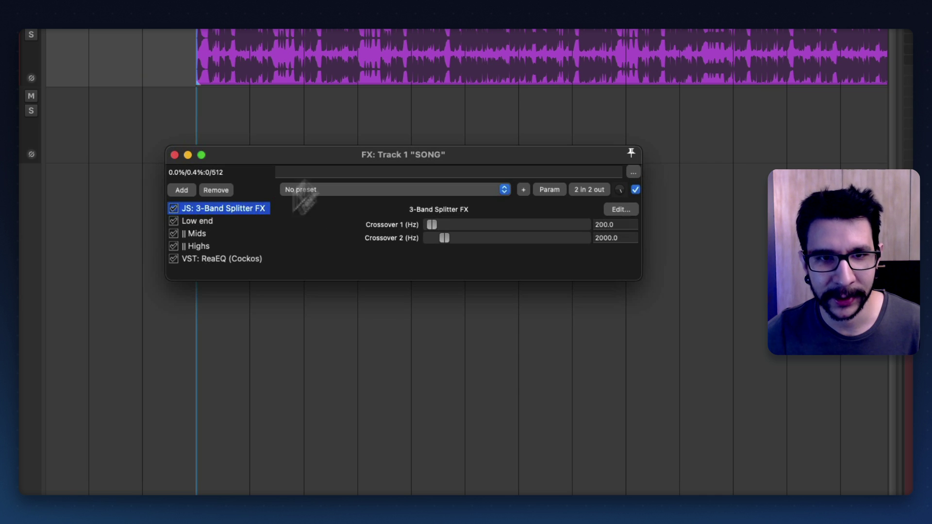
Examine the contents of the Low end, Mids and Highs containers in the SONG track's native FX chain
click(214, 225)
click(209, 233)
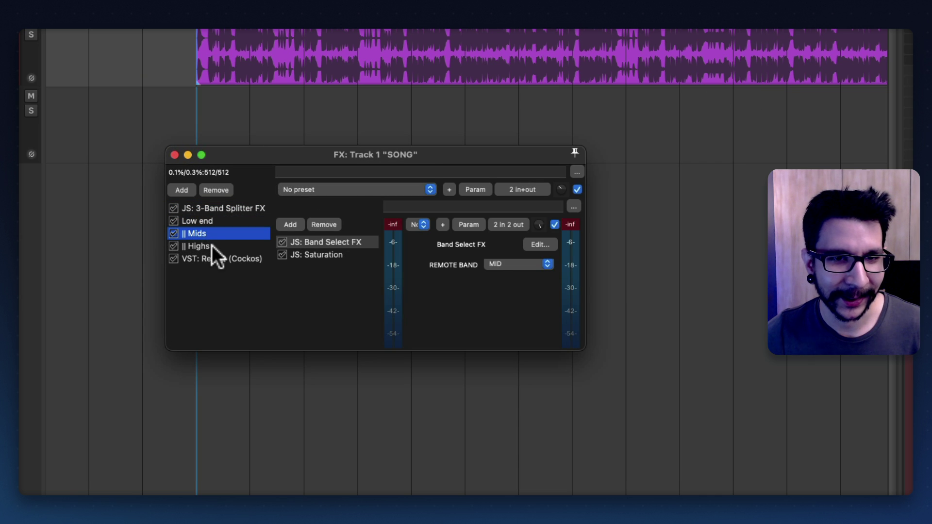
click(212, 245)
click(210, 233)
click(211, 243)
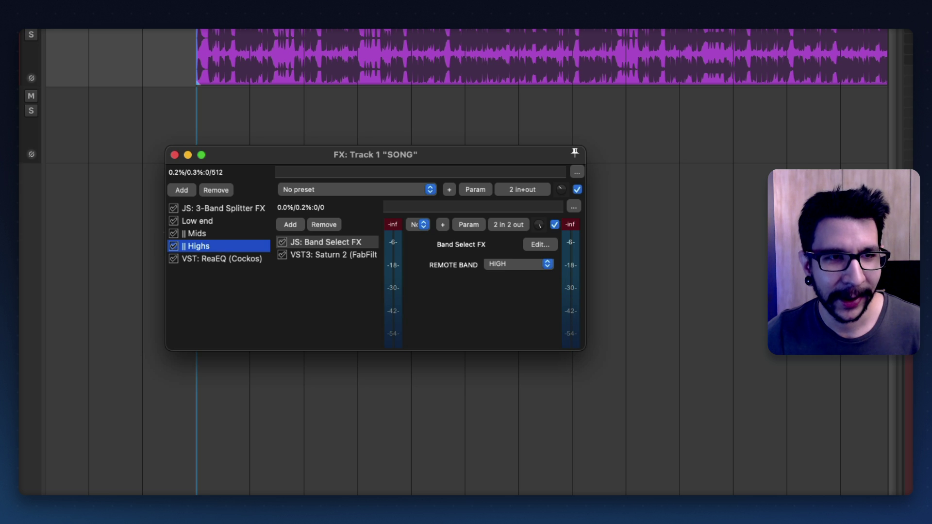
Filter the action list for "parano", run Sexan_ParaNormal_FX_Router.lua to reopen the router, and reposition its window
key(super+Tab)
key(question)
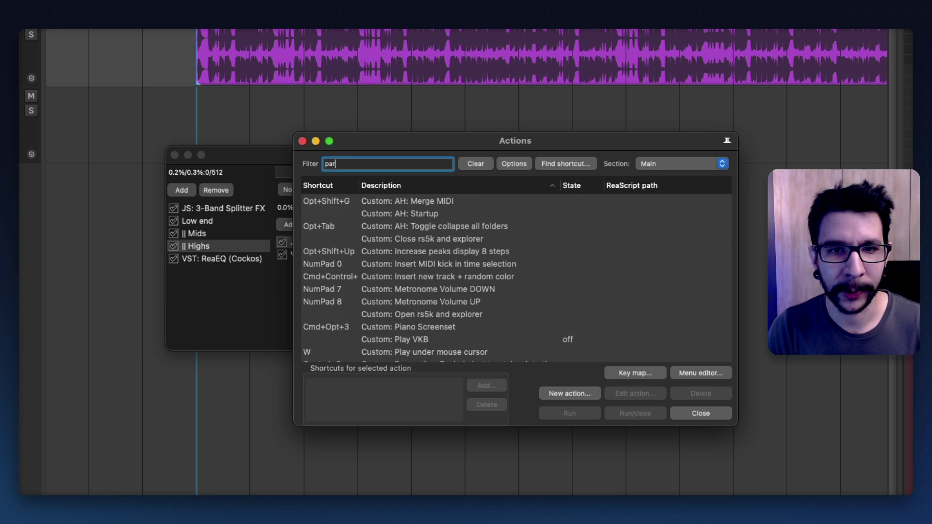
text(no)
key(Tab)
key(Down)
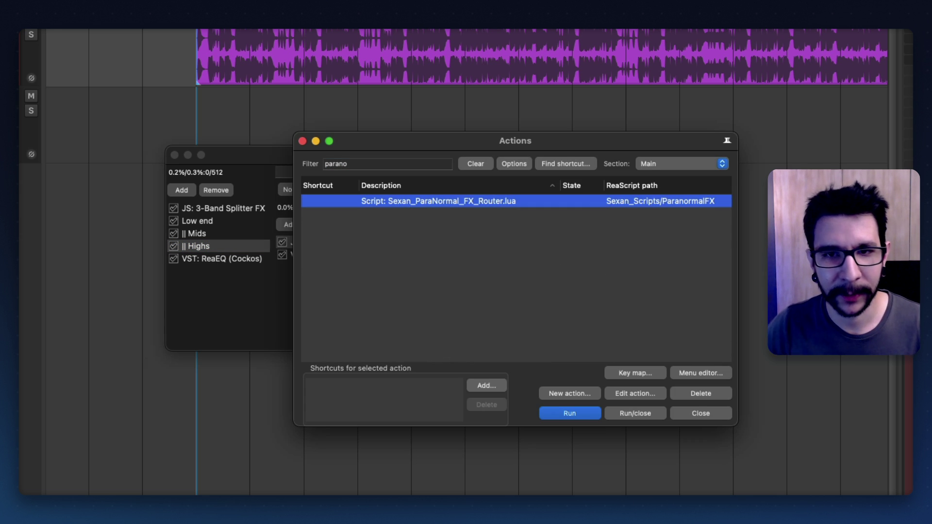
key(Return)
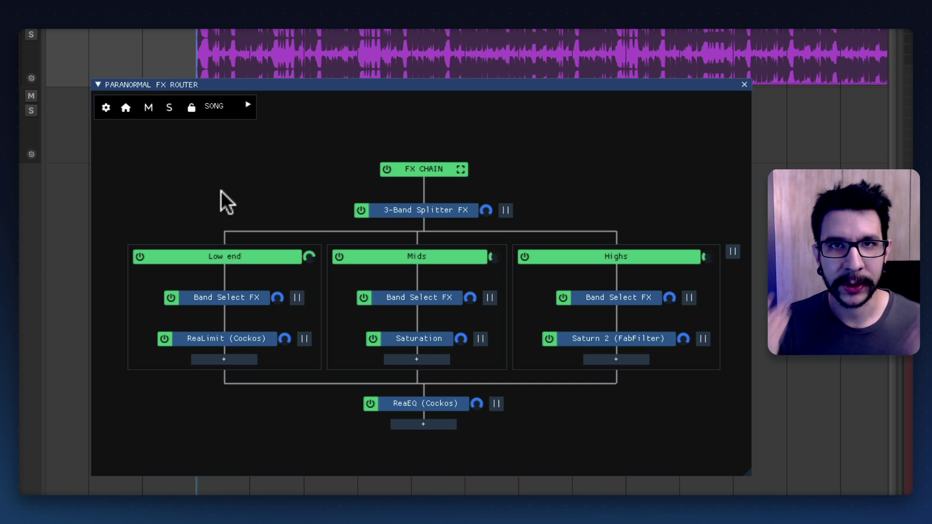
drag(340, 96, 357, 61)
mouse_move(547, 233)
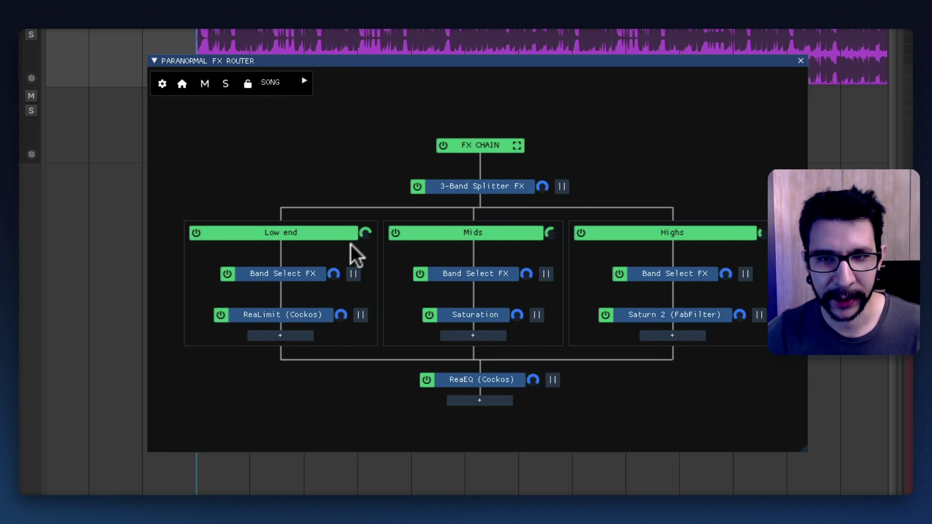
right_click(330, 236)
click(290, 261)
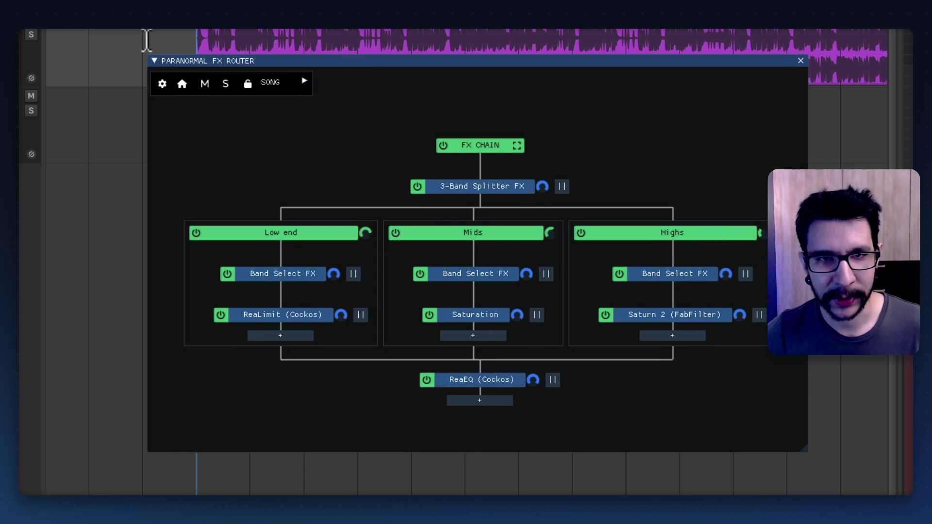
In the router's UI settings, set the spacing to 7, the added height to 17 and the added width to 94
click(162, 83)
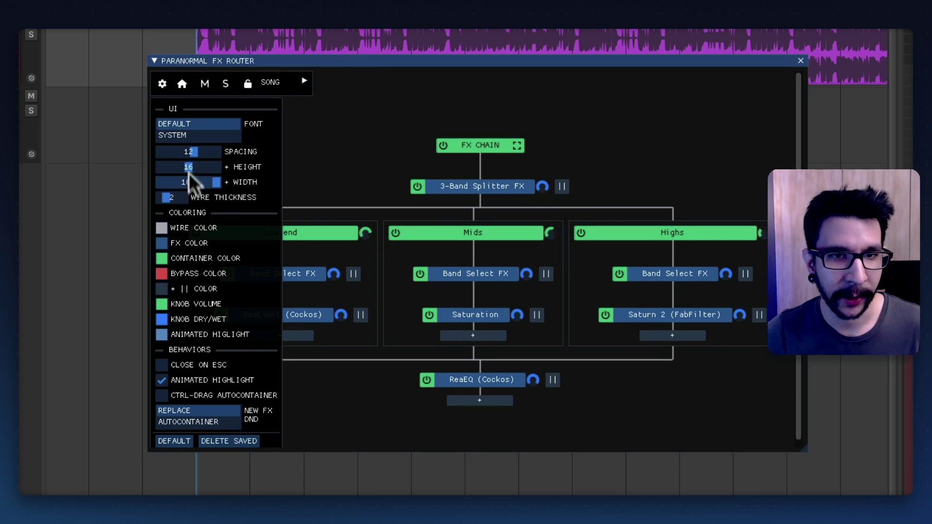
drag(186, 153, 207, 183)
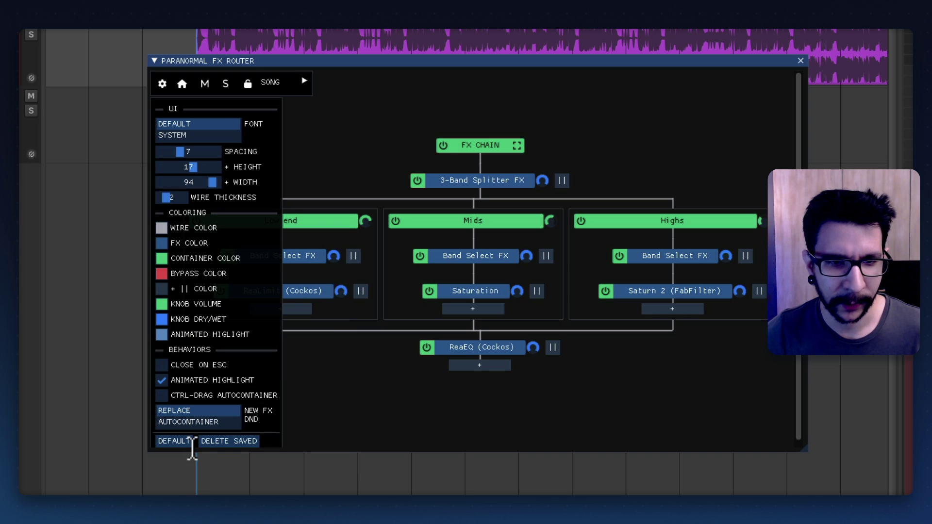
click(166, 85)
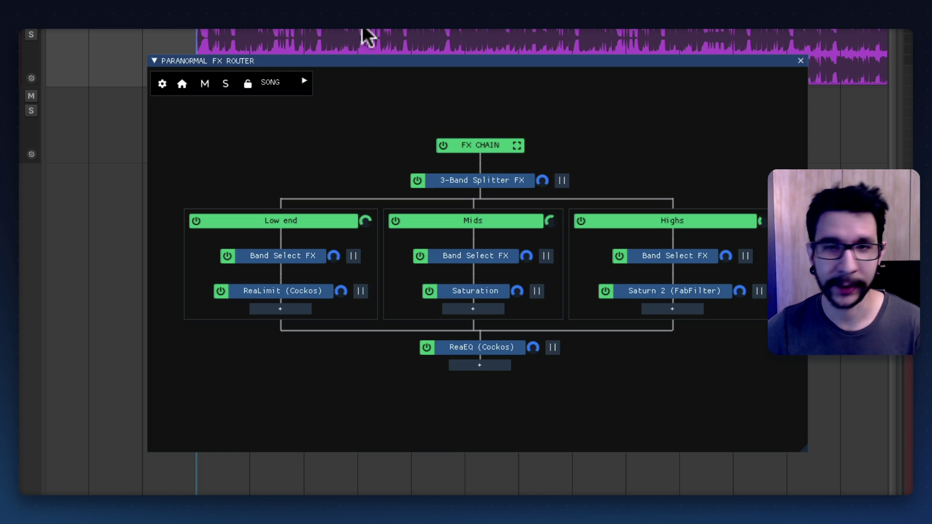
Dock the router window below the arrange view and reduce the docker's height
drag(349, 58, 35, 75)
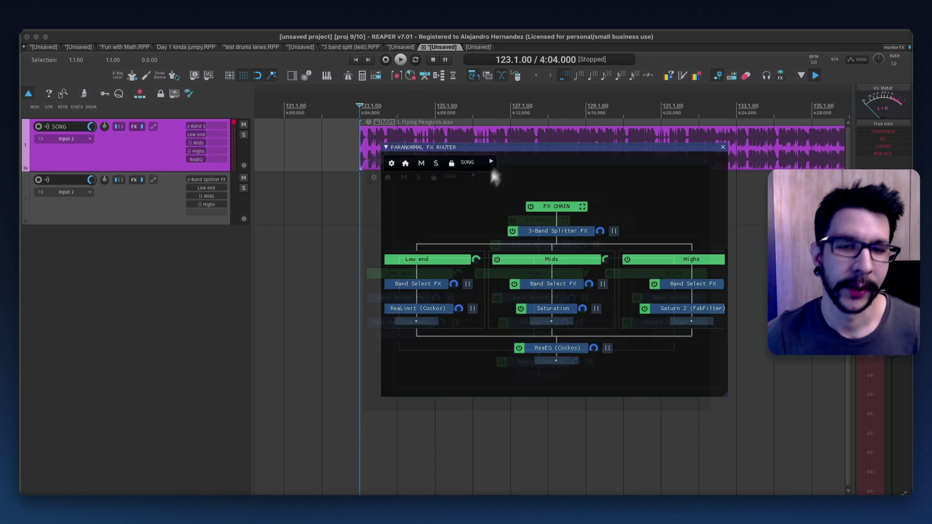
drag(494, 176, 436, 375)
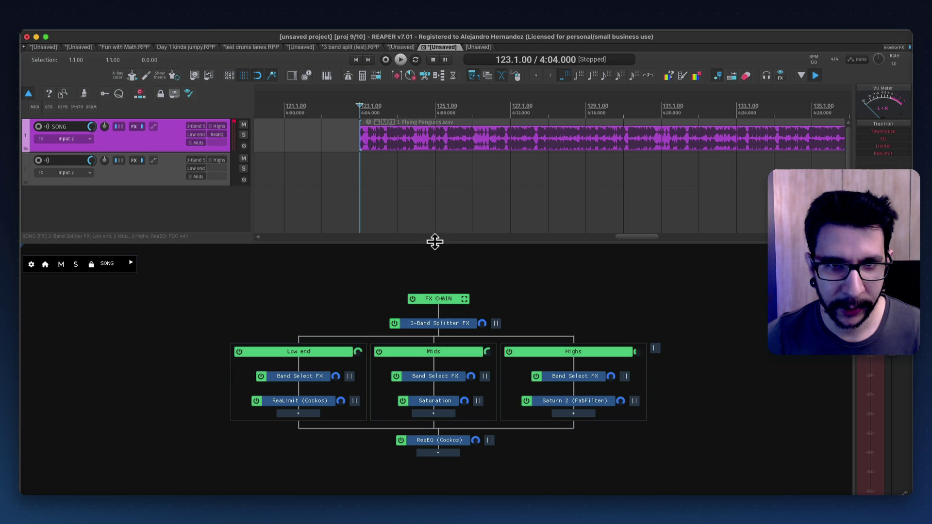
drag(435, 242, 424, 285)
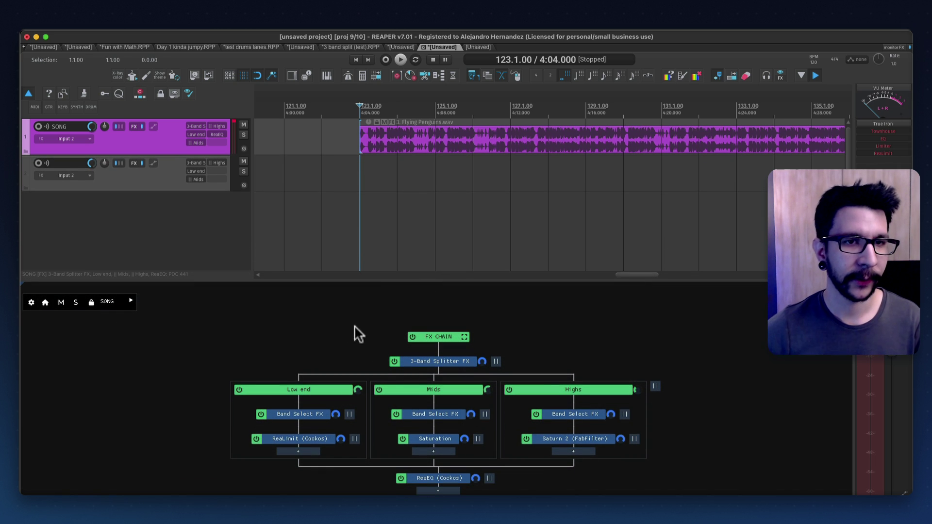
Clear the track selection and insert a new empty track directly below SONG
click(156, 224)
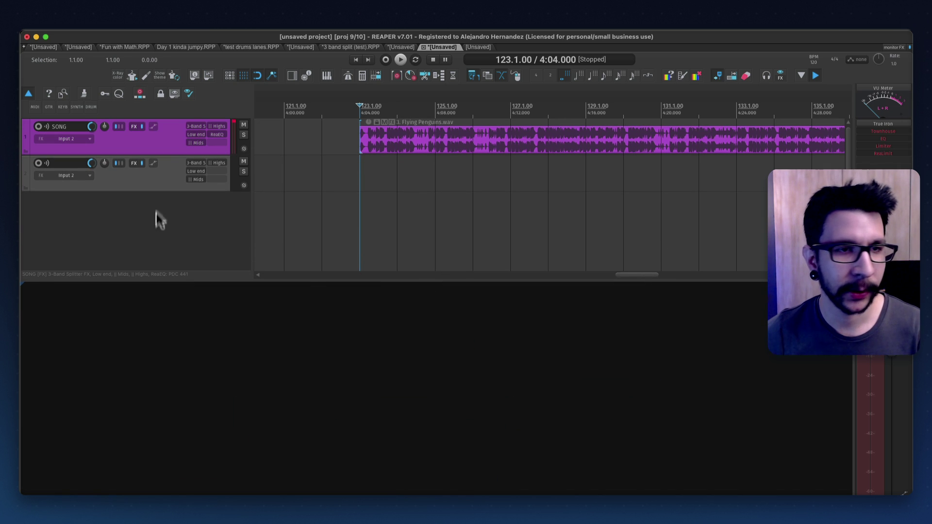
key(super+t)
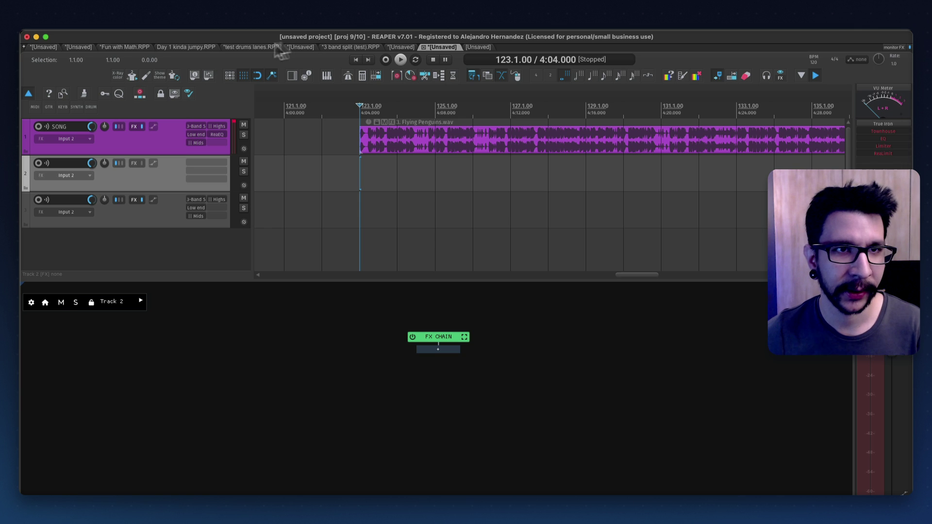
Switch to the Day 1 kinda jumpy.RPP project and examine the [B] GTRs DIST track's FX chain in the docked router
click(212, 45)
scroll(283, 146, down, 2)
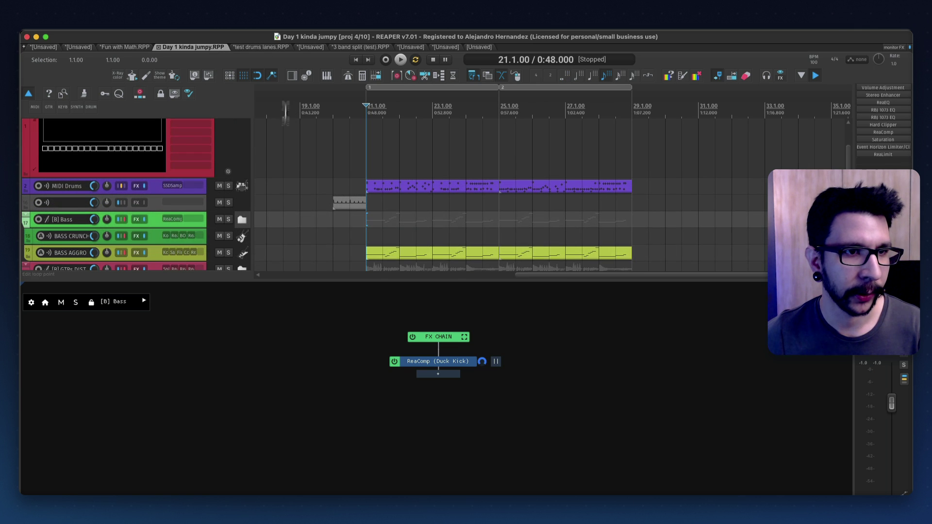
click(242, 251)
scroll(297, 173, down, 4)
click(301, 192)
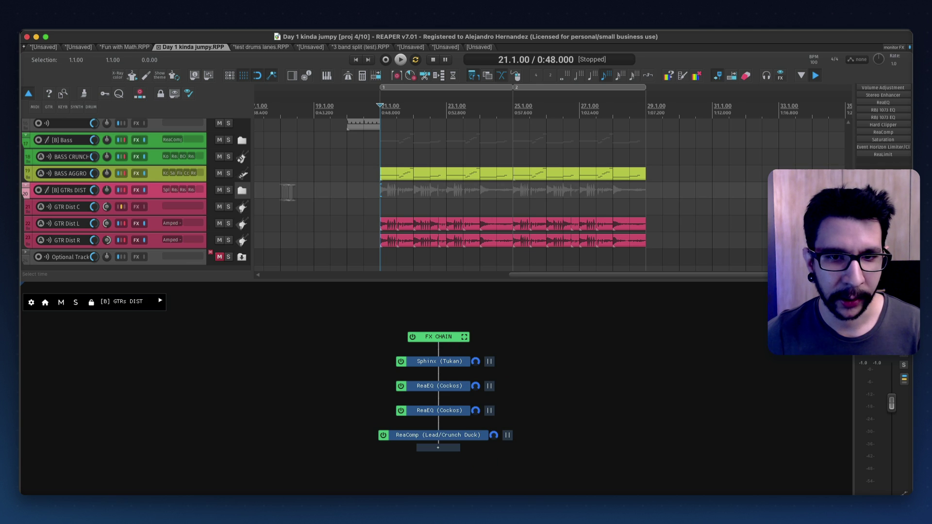
scroll(336, 200, up, 1)
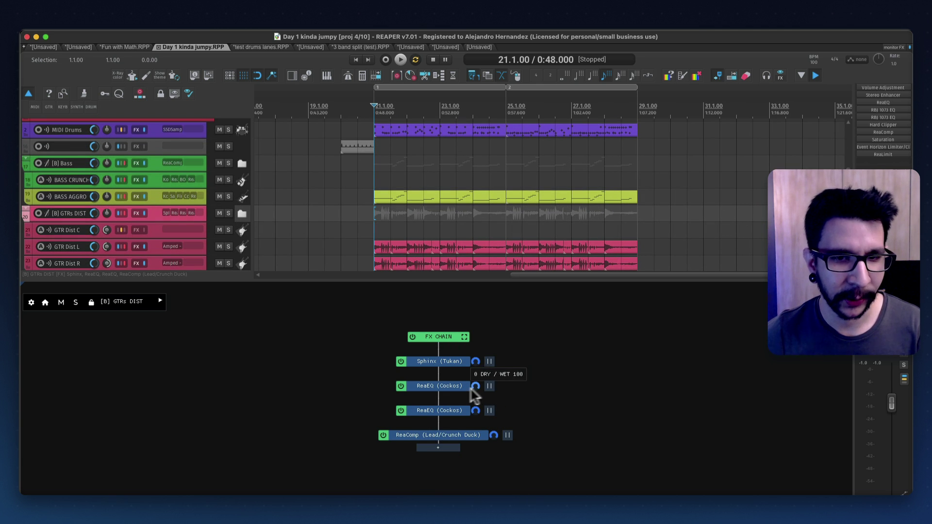
scroll(272, 201, up, 3)
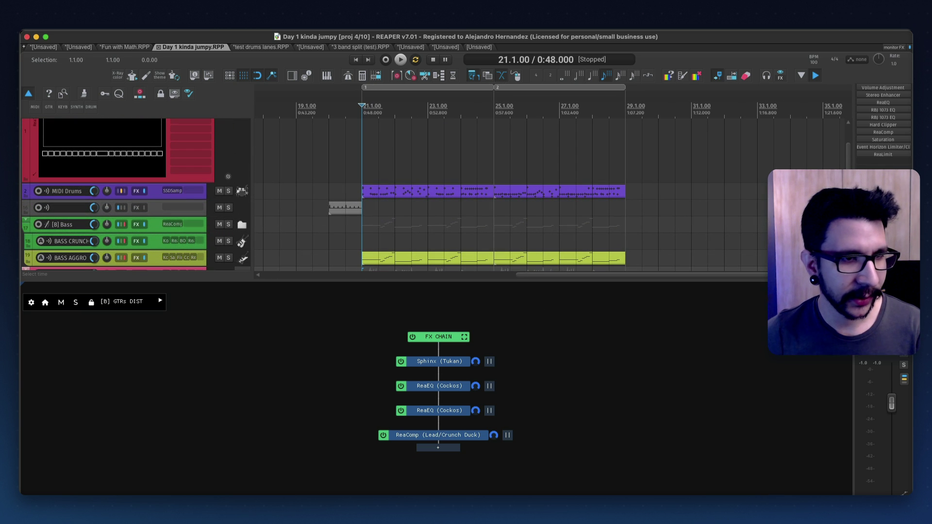
drag(702, 375, 643, 355)
drag(520, 358, 333, 387)
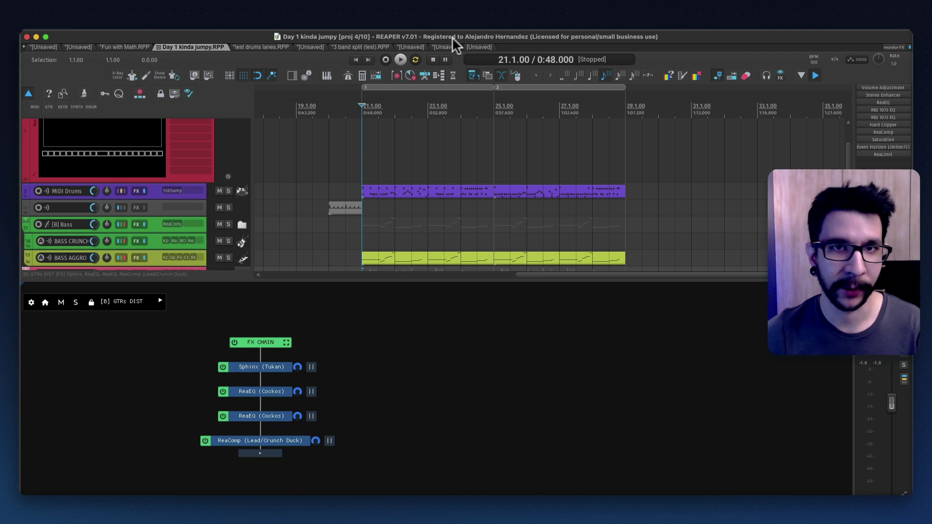
Return to the unsaved project with SONG, bring up SONG's FX chain in the docked router, and reset the router view
click(473, 47)
click(441, 46)
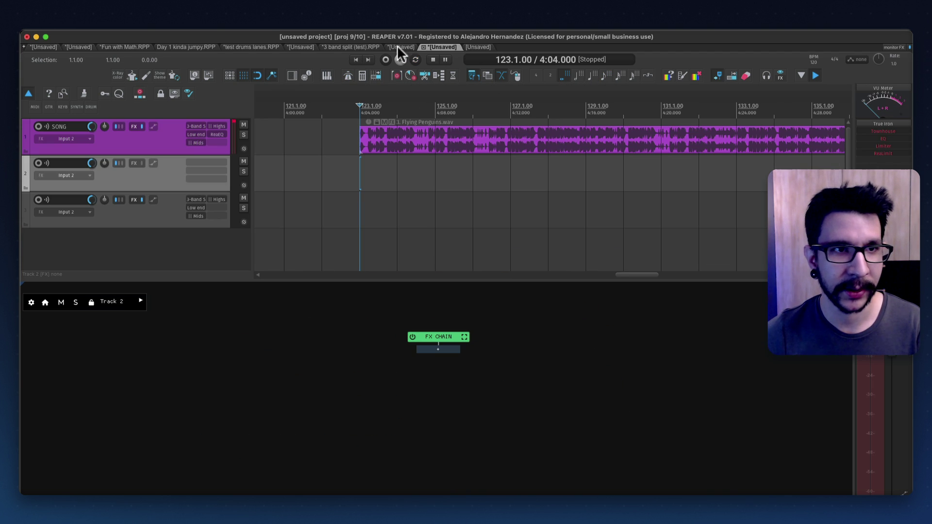
click(153, 142)
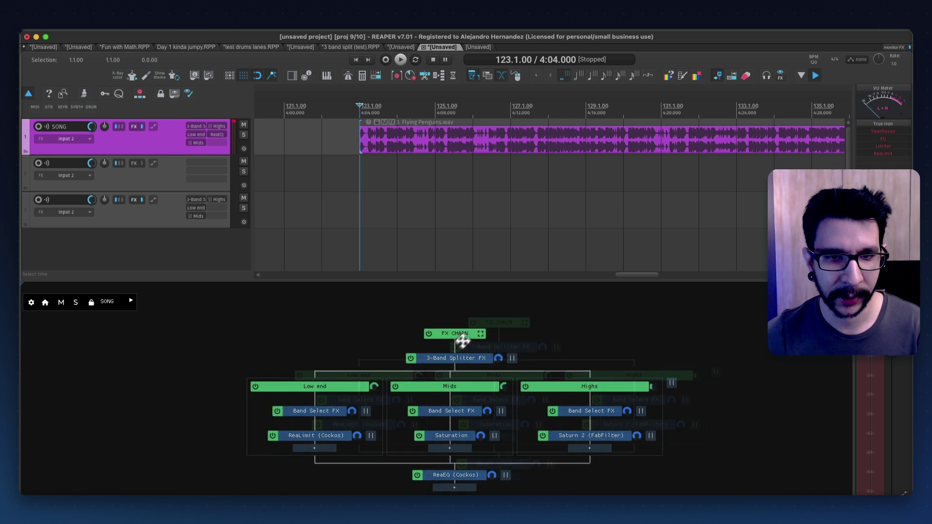
drag(416, 327, 379, 323)
drag(680, 373, 777, 403)
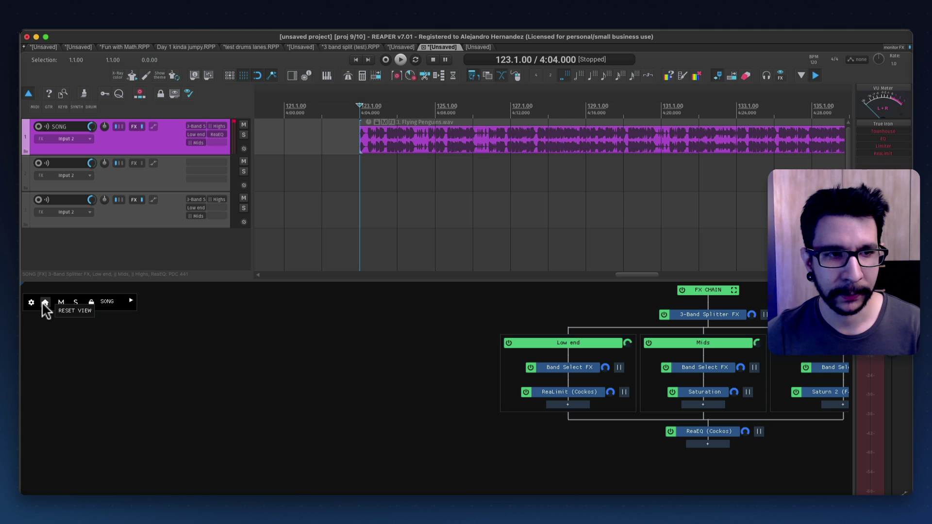
click(45, 303)
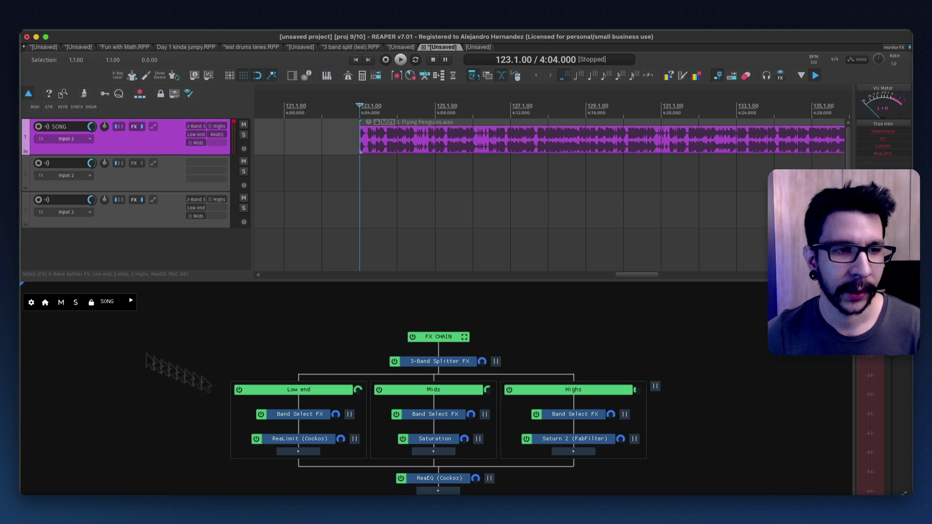
click(164, 216)
click(168, 146)
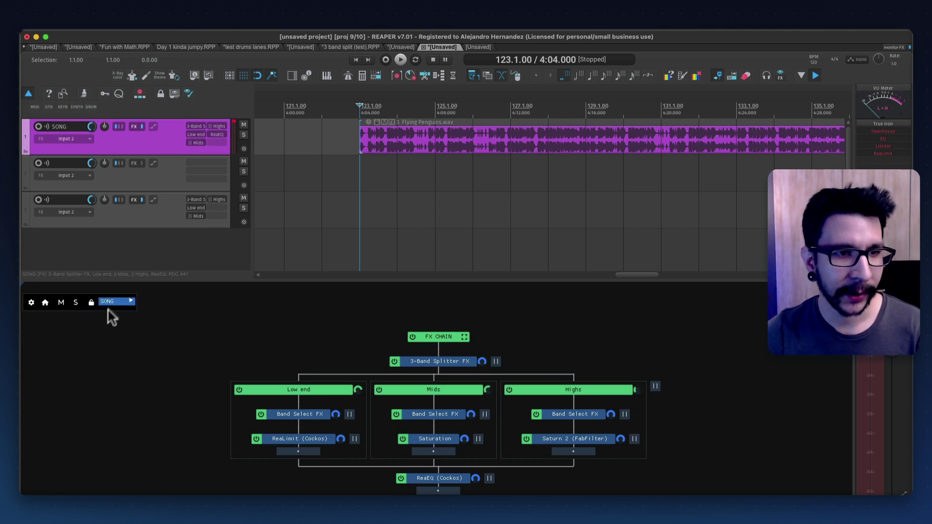
Lock the router to the SONG track and insert new empty tracks below SONG
click(91, 303)
click(133, 238)
key(super+t)
key(super+t)
Check the router's lock by selecting other tracks, including the last one with the 3-band chain, and finishing on SONG
click(149, 246)
drag(261, 201, 262, 196)
scroll(261, 197, down, 2)
click(140, 241)
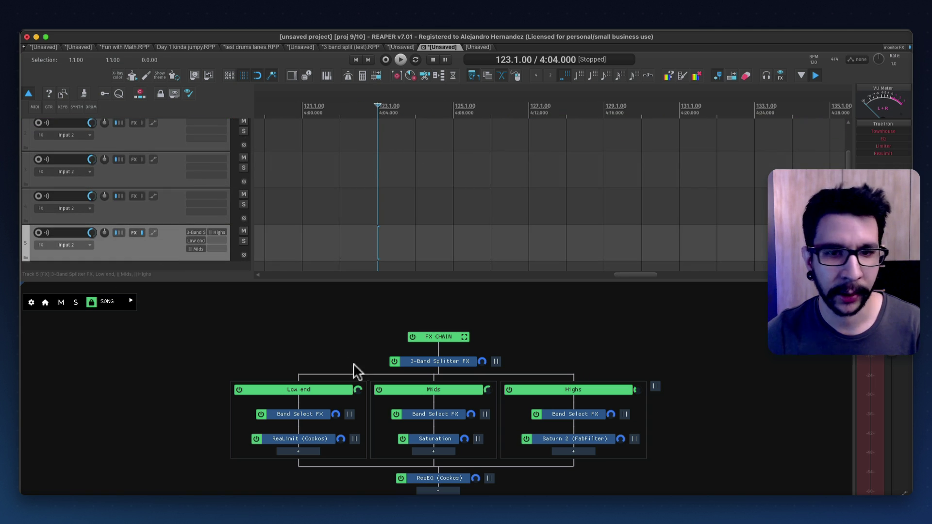
scroll(472, 226, up, 2)
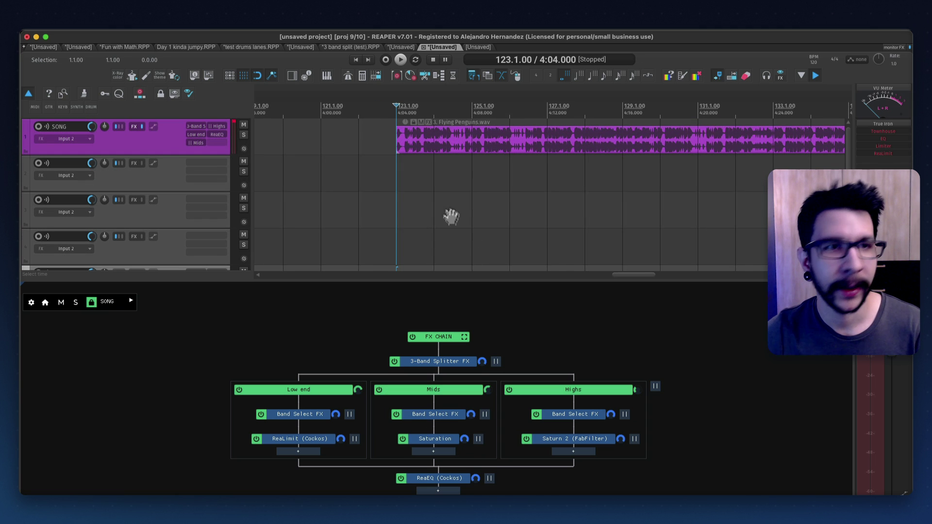
click(159, 144)
Check the router's lock across projects by selecting MIDI Drums, [B] Bass and BASS CRUNCH in Day 1 kinda jumpy.RPP
click(196, 46)
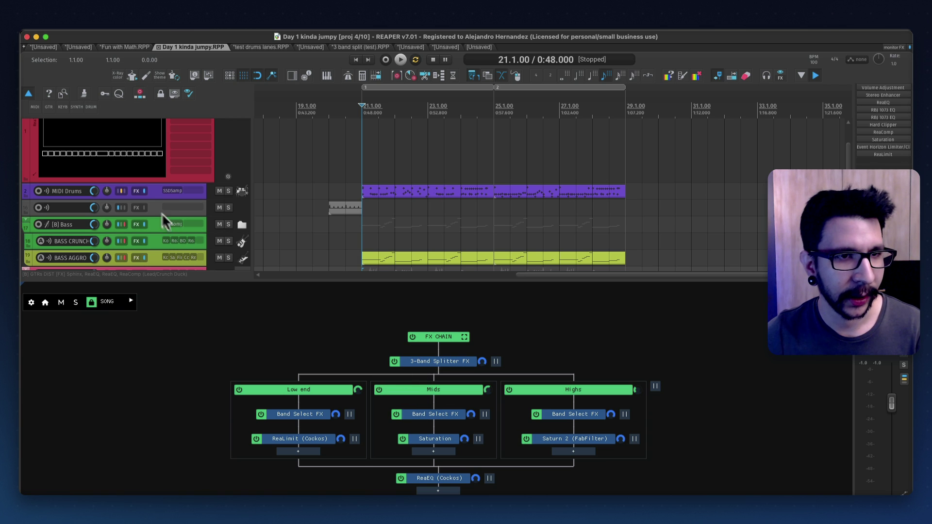
click(154, 192)
click(152, 226)
click(154, 238)
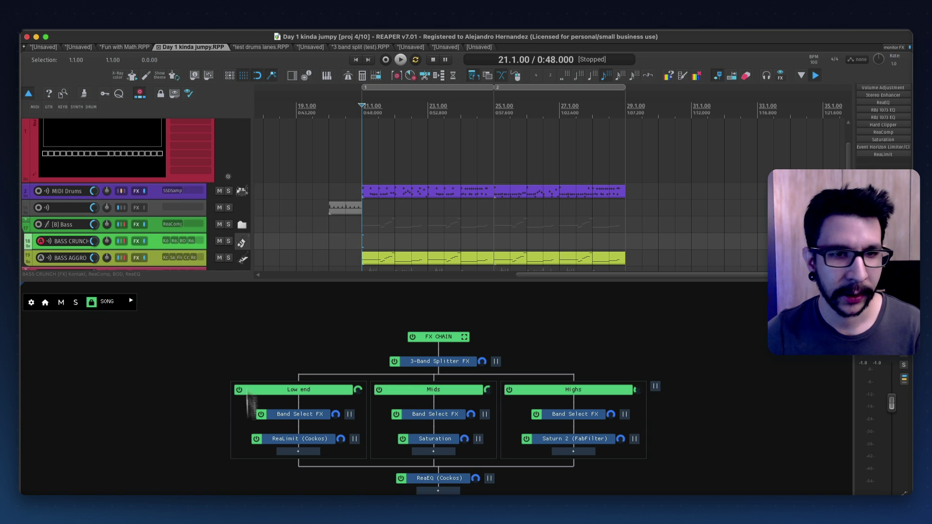
Unlock the router from SONG, show the [B] Bass track's FX chain, and detach the router from the docker
click(91, 302)
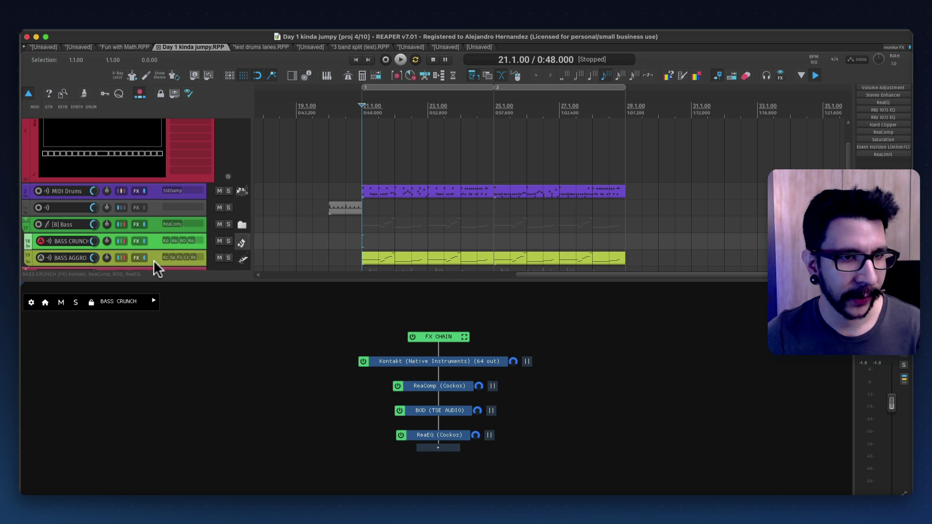
click(154, 225)
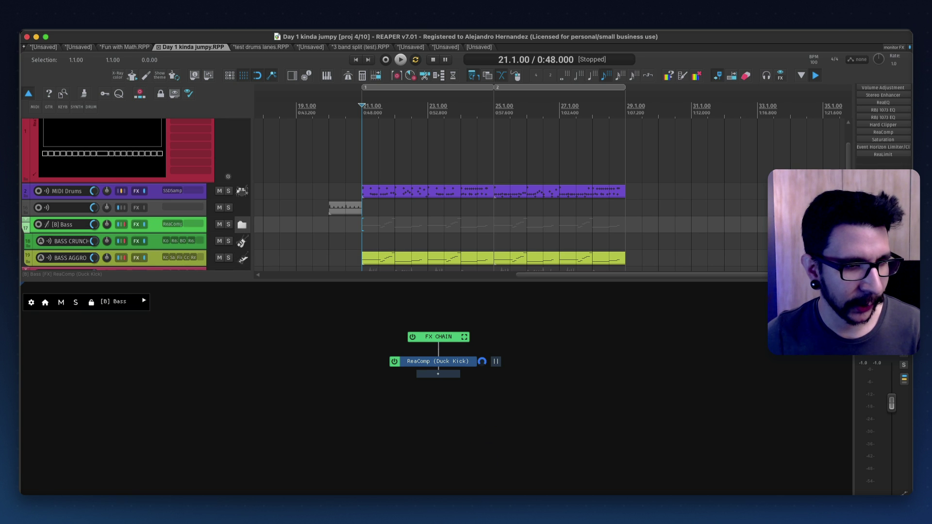
drag(22, 284, 28, 223)
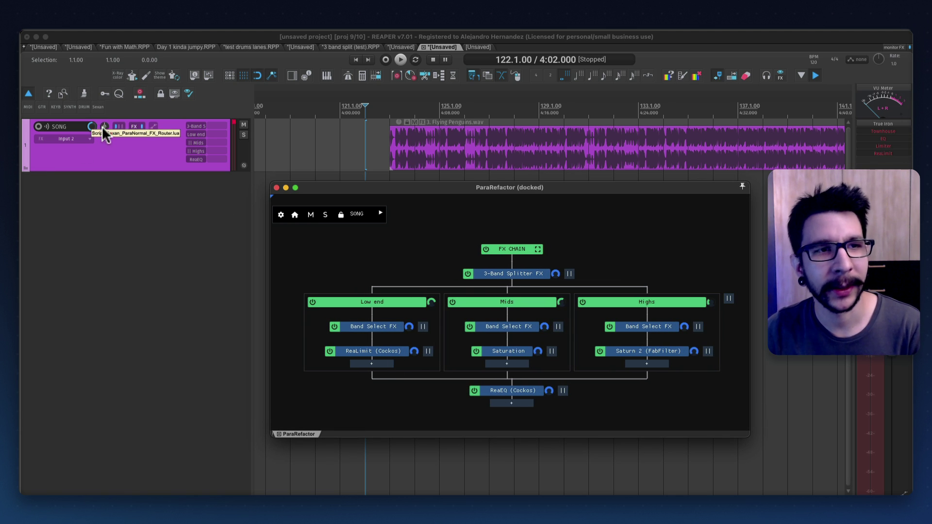
Reposition the floating router window over the arrange view, keeping the SONG track selected
drag(472, 188, 466, 183)
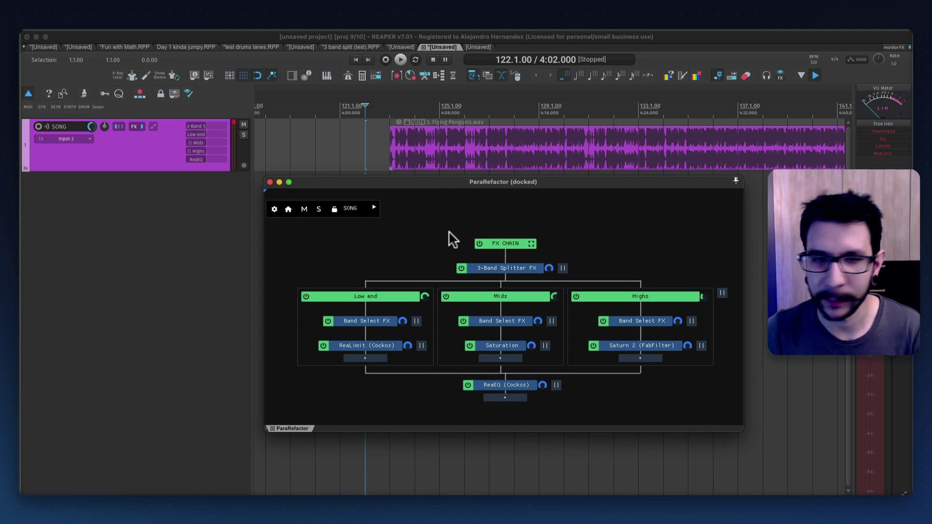
drag(339, 180, 351, 173)
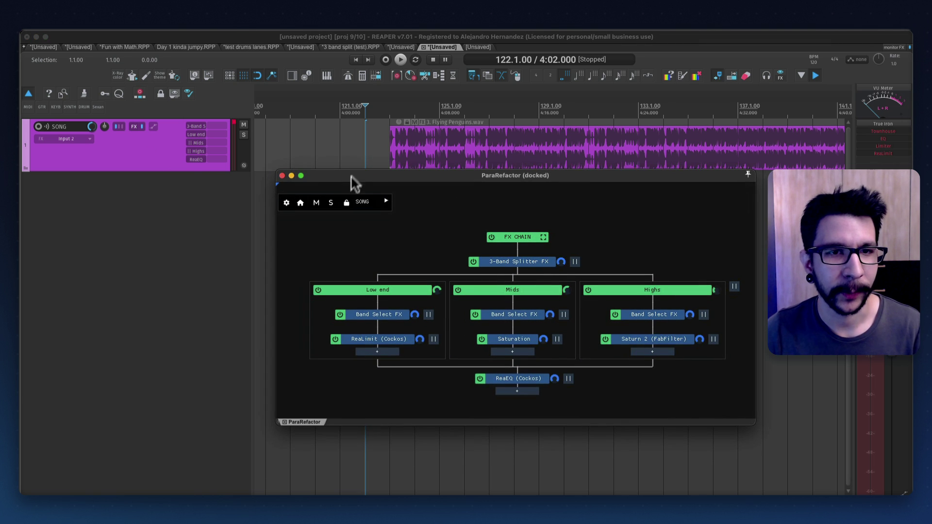
click(178, 166)
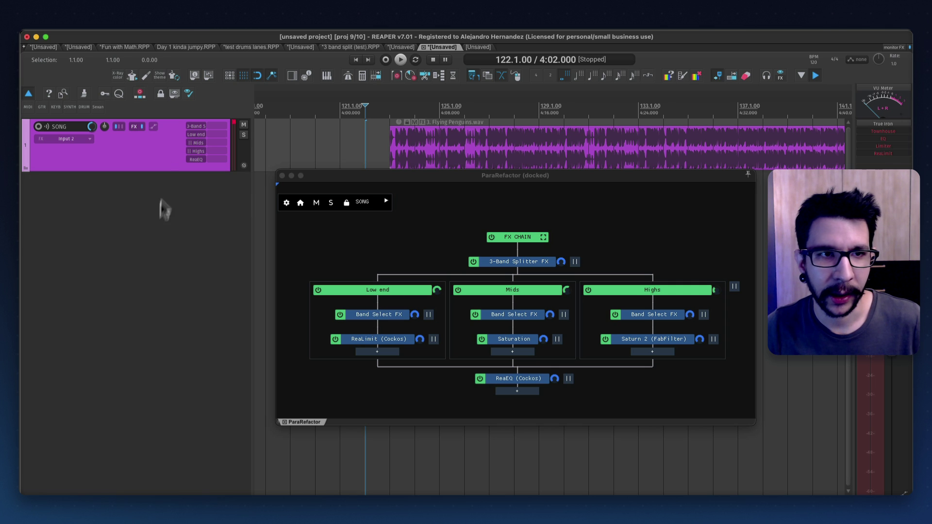
click(142, 255)
click(145, 163)
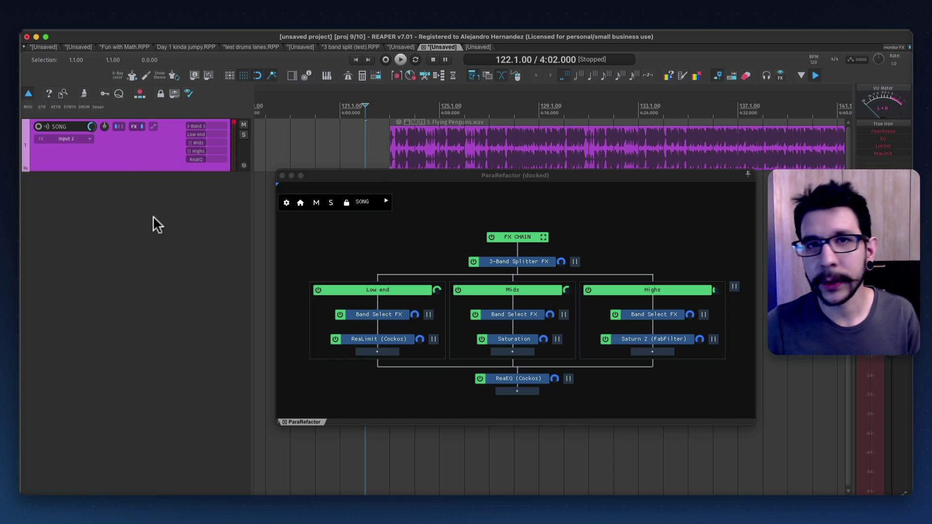
drag(376, 180, 376, 173)
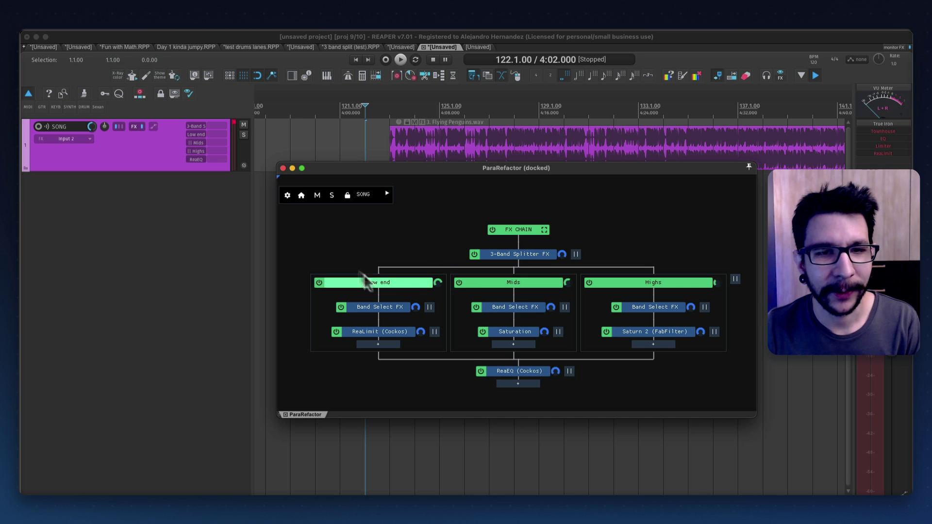
Add three empty tracks below SONG and reselect SONG to show its FX chain in the floating router
double_click(176, 210)
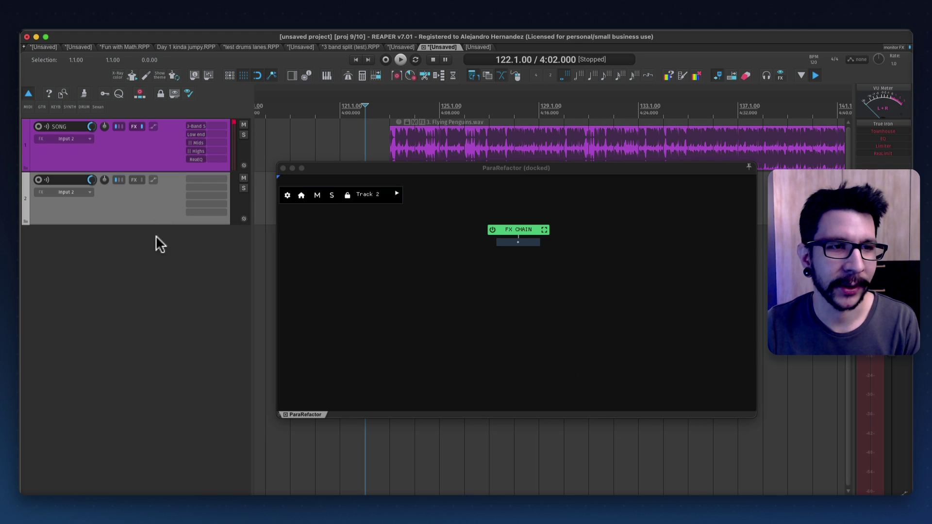
double_click(161, 256)
double_click(160, 282)
click(163, 165)
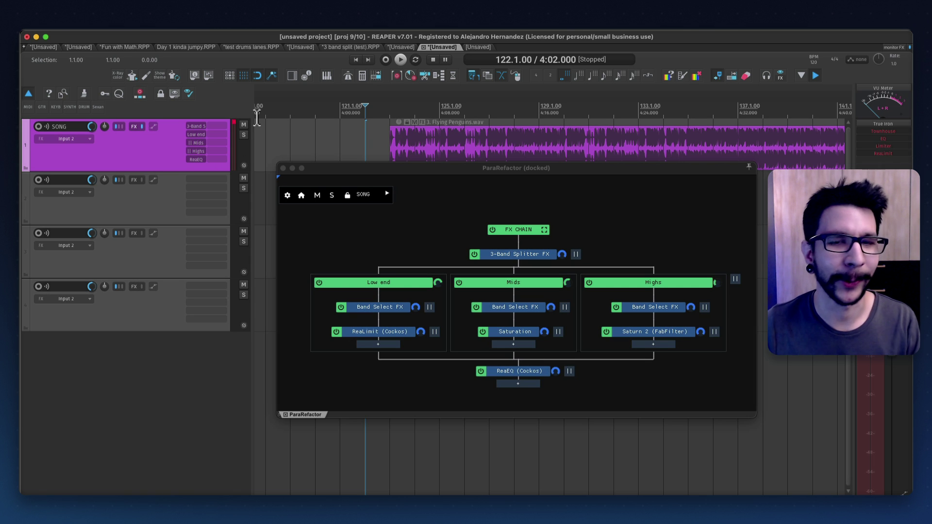